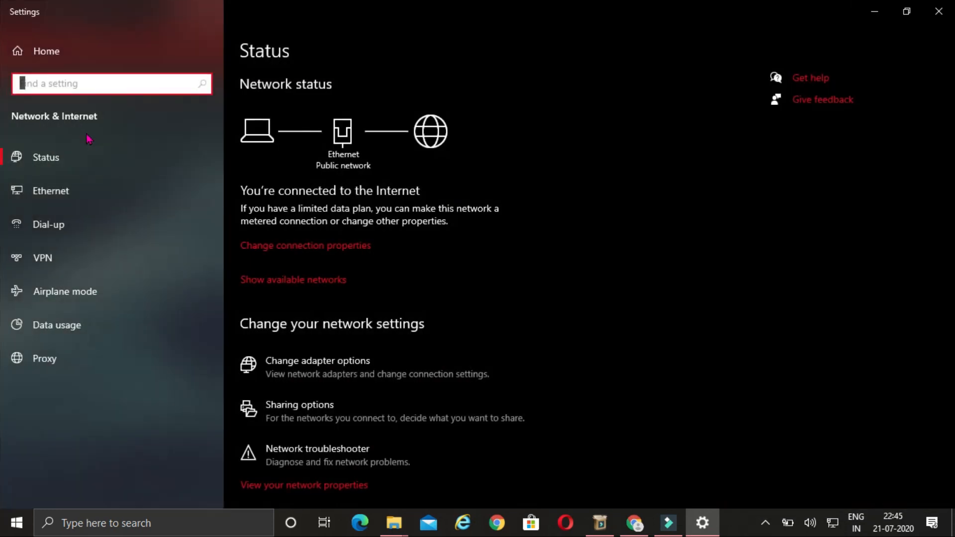
- Open the IPv4 properties of the Ethernet adapter from Change adapter options
{"action": "left_click", "coordinate": [55, 191]}
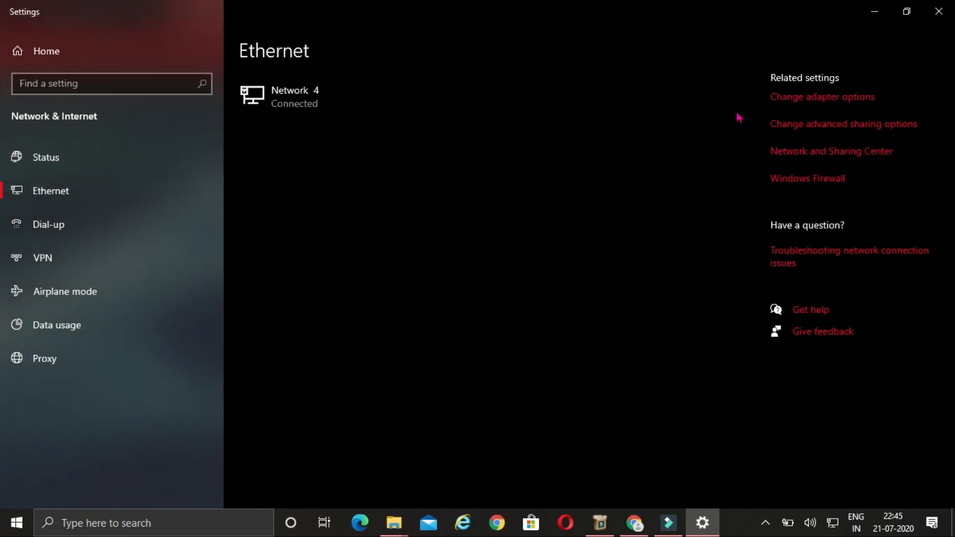
{"action": "left_click", "coordinate": [817, 102]}
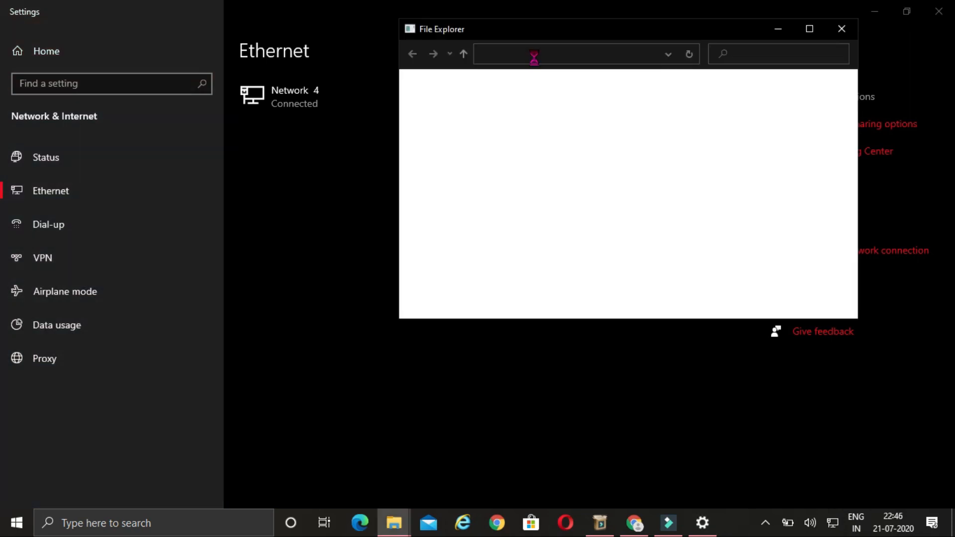
{"action": "left_click", "coordinate": [468, 122]}
{"action": "double_click", "coordinate": [468, 122]}
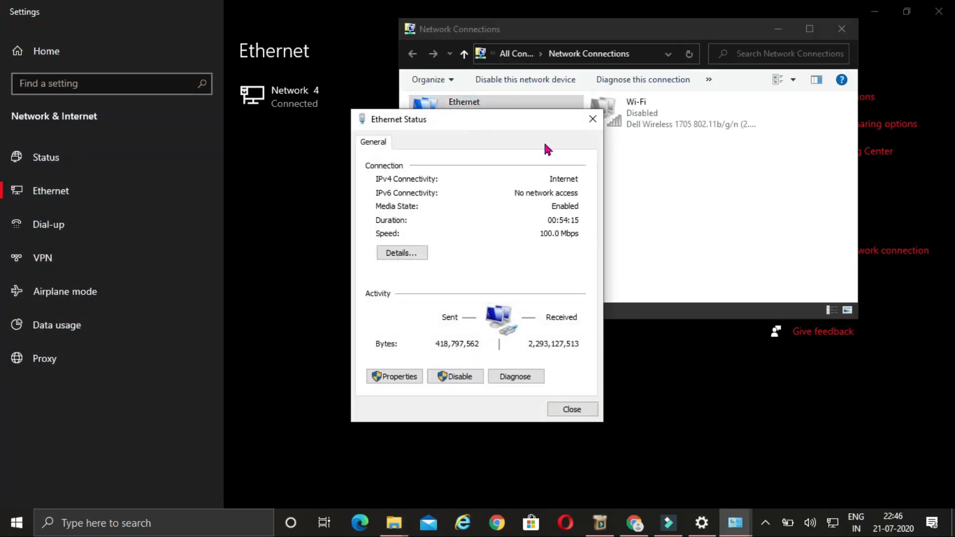
{"action": "left_click", "coordinate": [401, 377]}
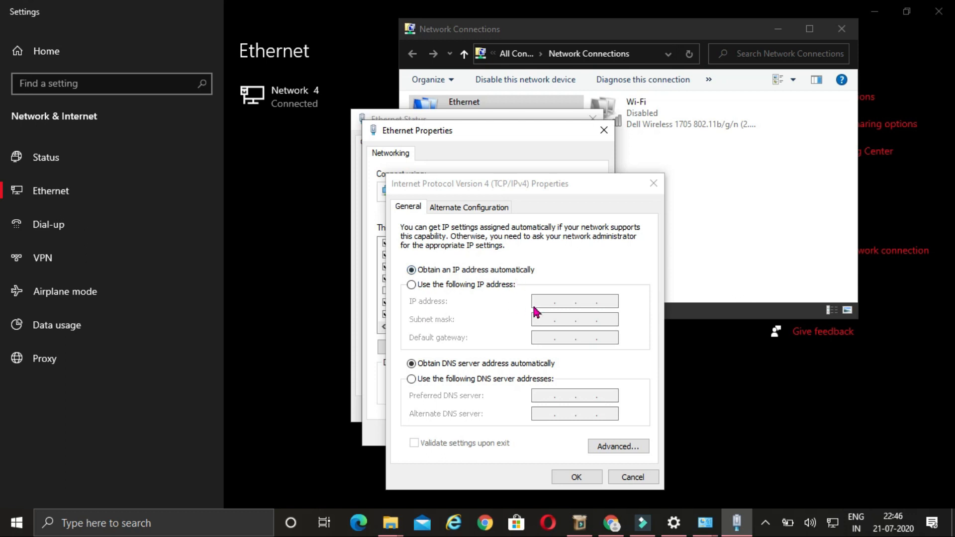
- Set IPv4 to obtain both the IP address and DNS servers automatically, and confirm
{"action": "left_click", "coordinate": [454, 285]}
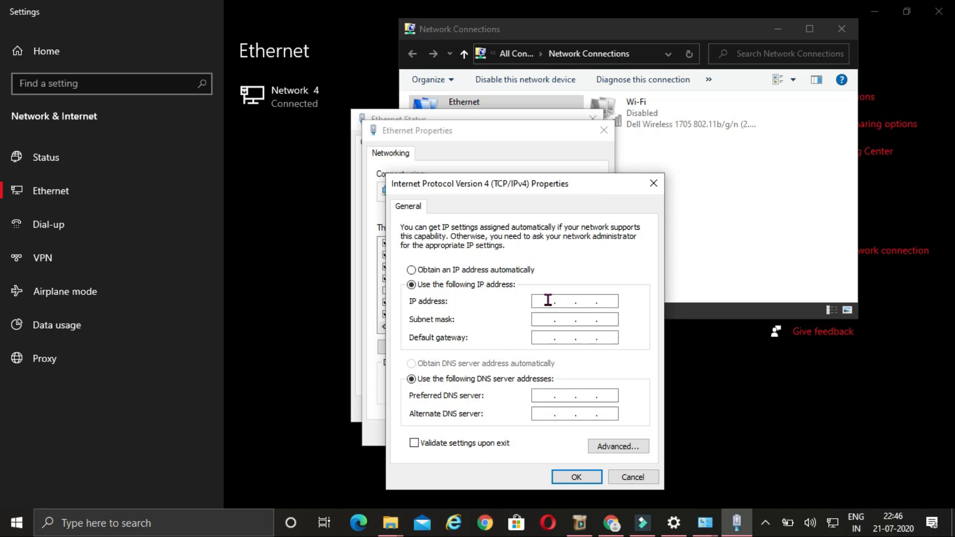
{"action": "left_click", "coordinate": [412, 270]}
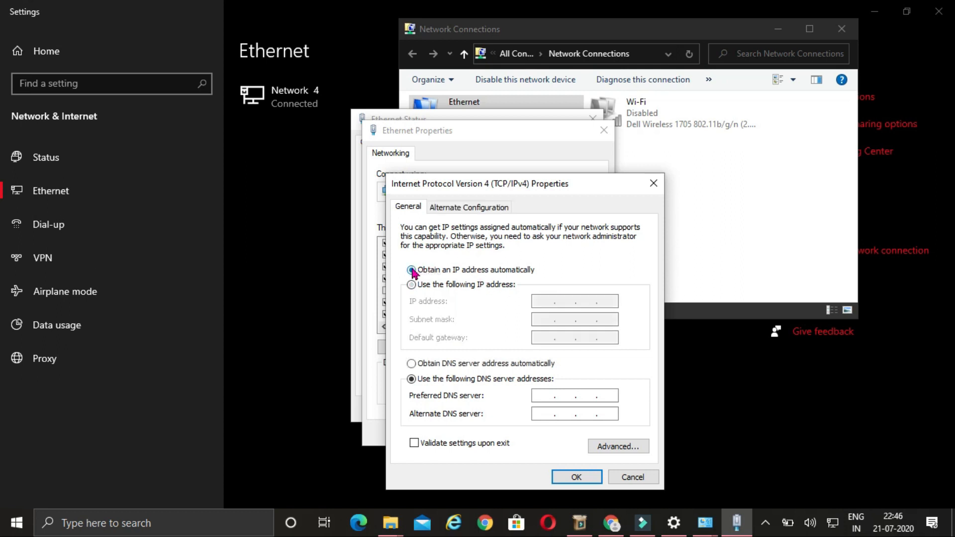
{"action": "left_click", "coordinate": [411, 363]}
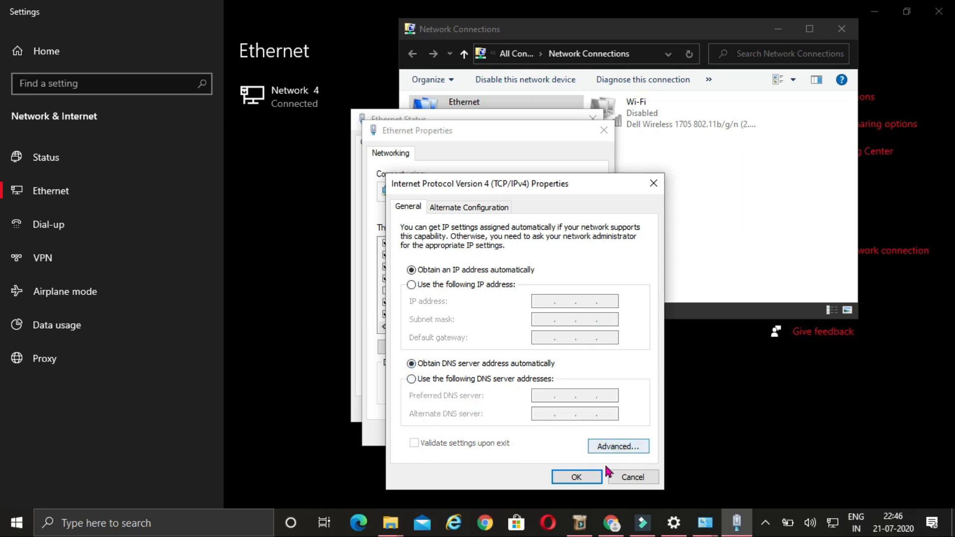
{"action": "left_click", "coordinate": [582, 478]}
{"action": "left_click", "coordinate": [542, 437]}
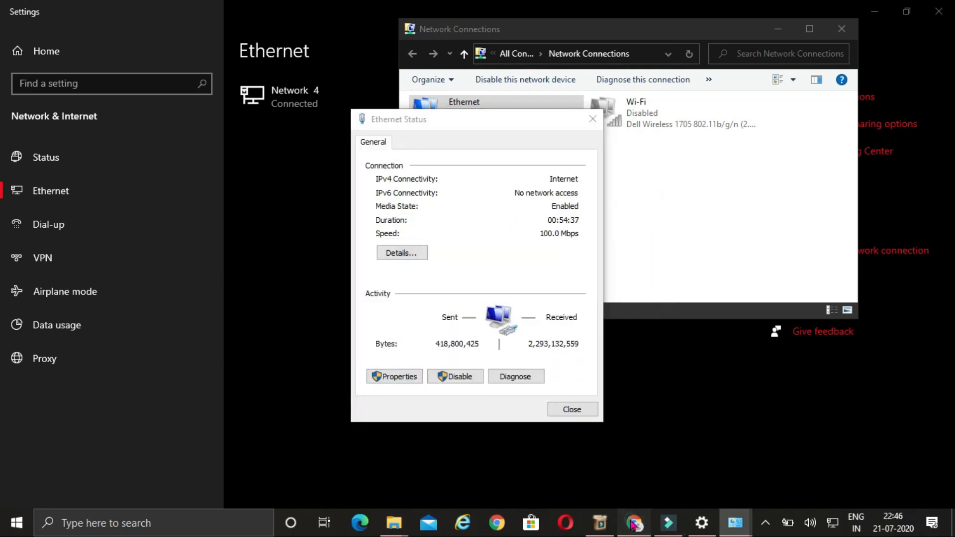
{"action": "left_click", "coordinate": [633, 524]}
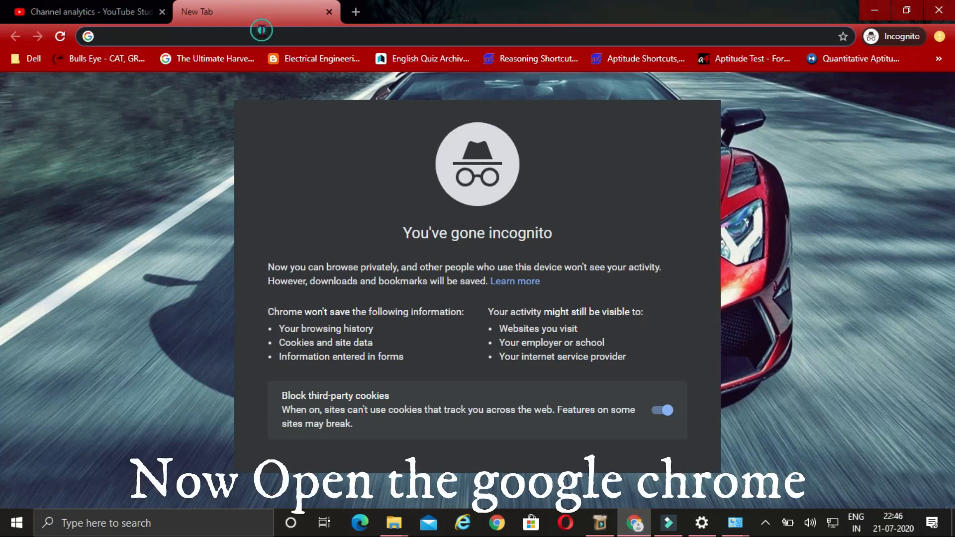
- Load 192.168.100.1 in the Chrome incognito tab to reach the router login page
{"action": "type", "text": "1"}
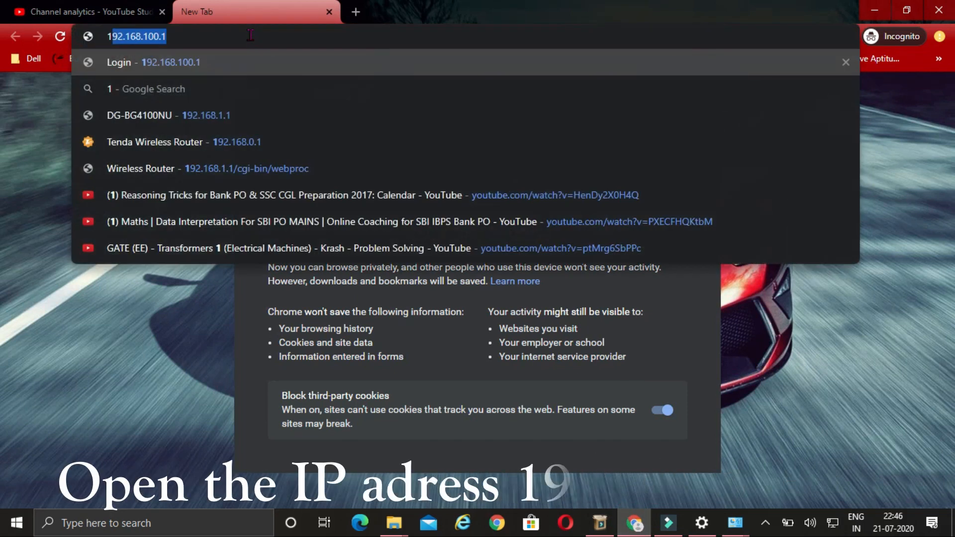
{"action": "type", "text": "92.168."}
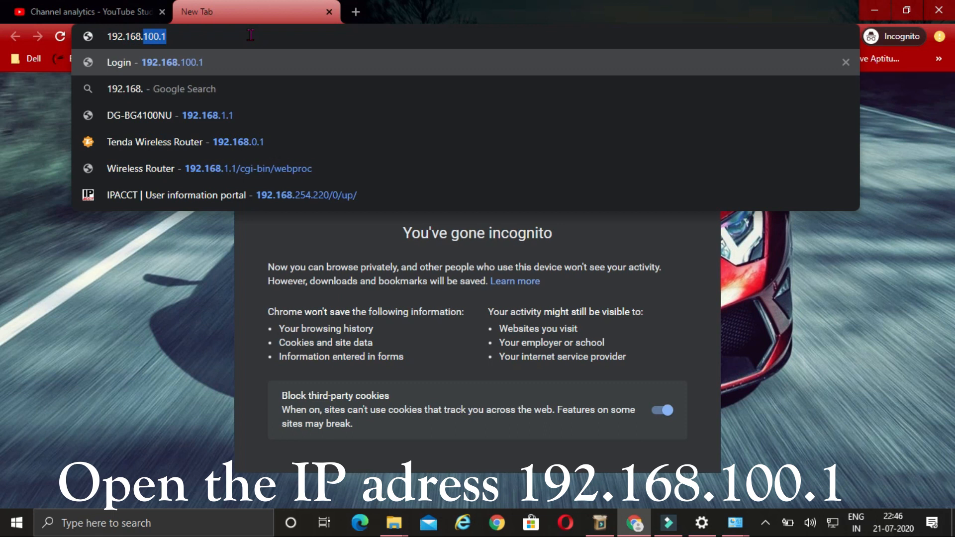
{"action": "type", "text": "100.1"}
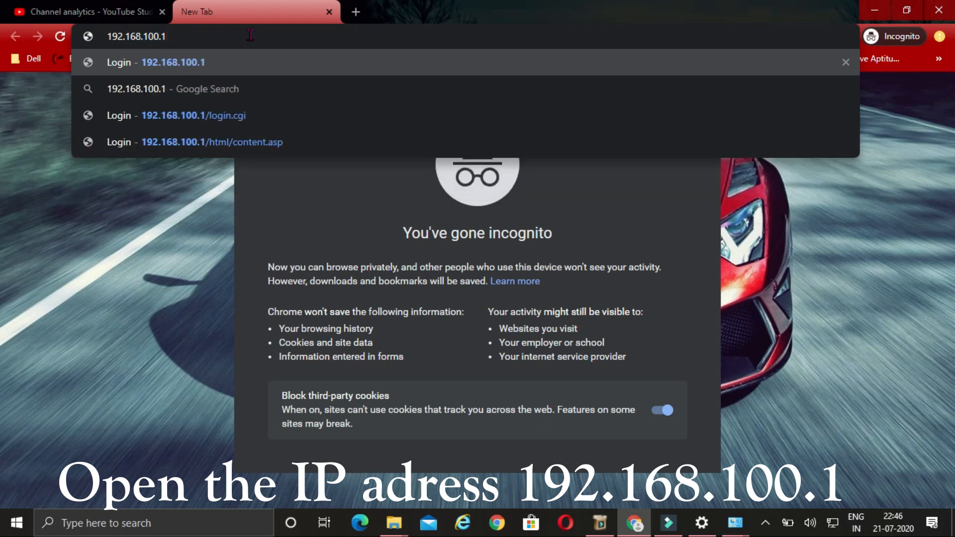
{"action": "key", "text": "Return"}
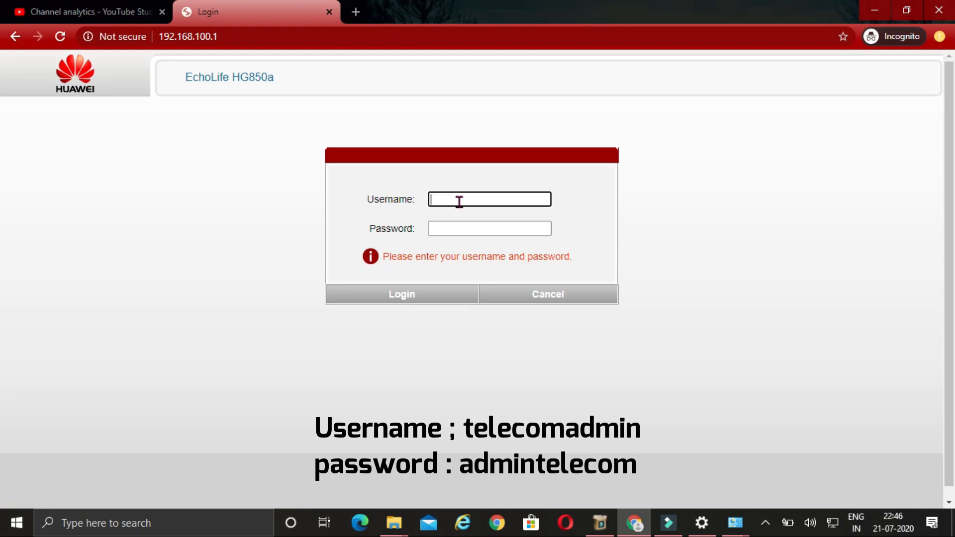
- Sign in to the router with the administrator username and password
{"action": "left_click", "coordinate": [461, 199]}
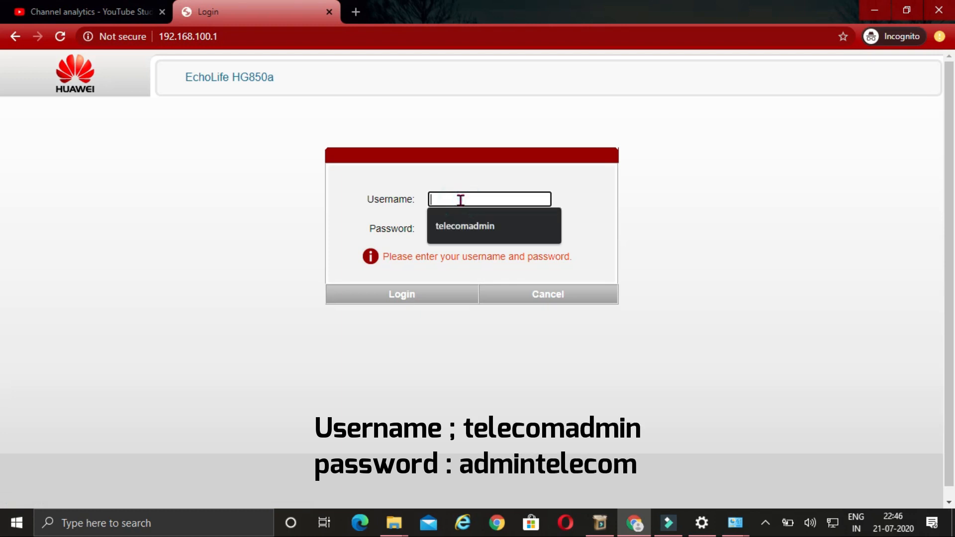
{"action": "type", "text": "telecomadmin"}
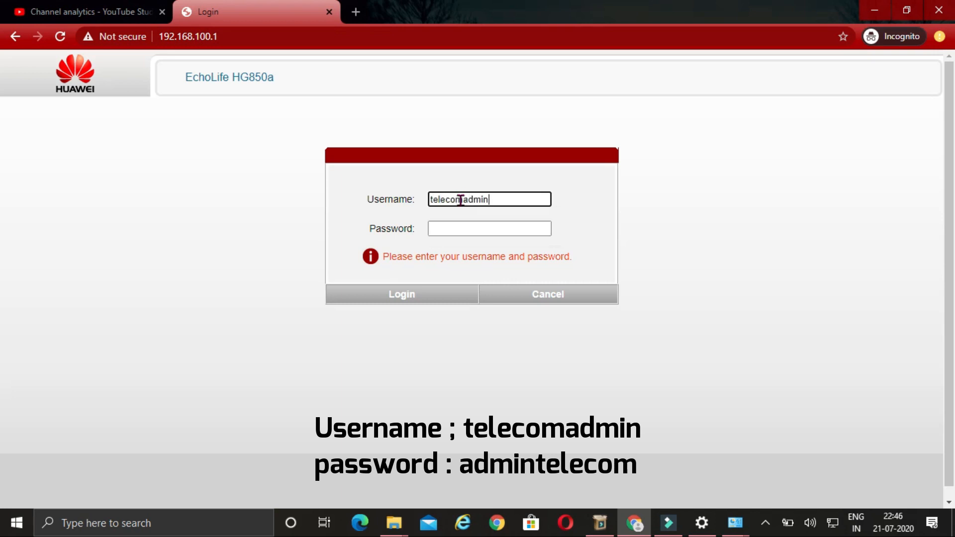
{"action": "key", "text": "Tab"}
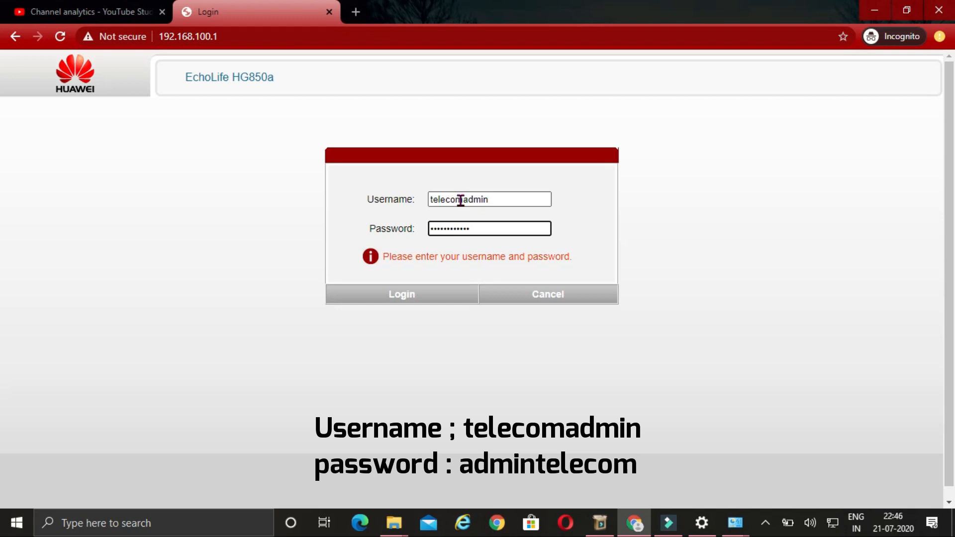
{"action": "key", "text": "Return"}
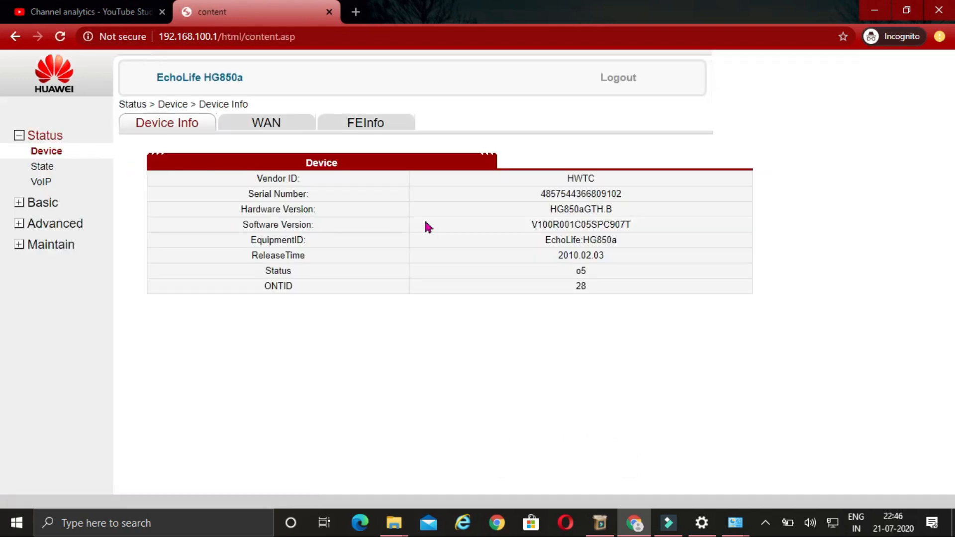
{"action": "left_click", "coordinate": [45, 204]}
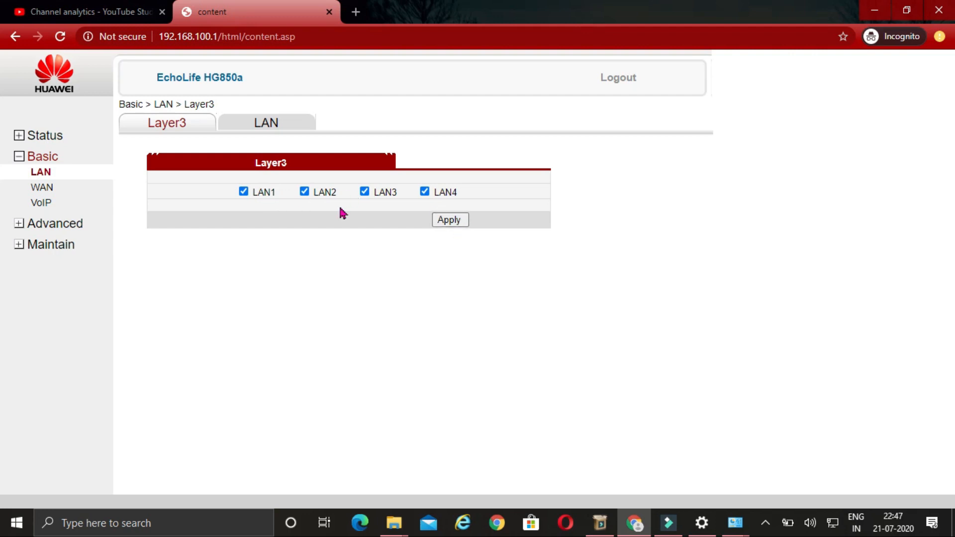
- Open the WAN page and view the 2_TR069_INTERNET_R_VID_800 PPPoE connection on VLAN 800
{"action": "left_click", "coordinate": [50, 191]}
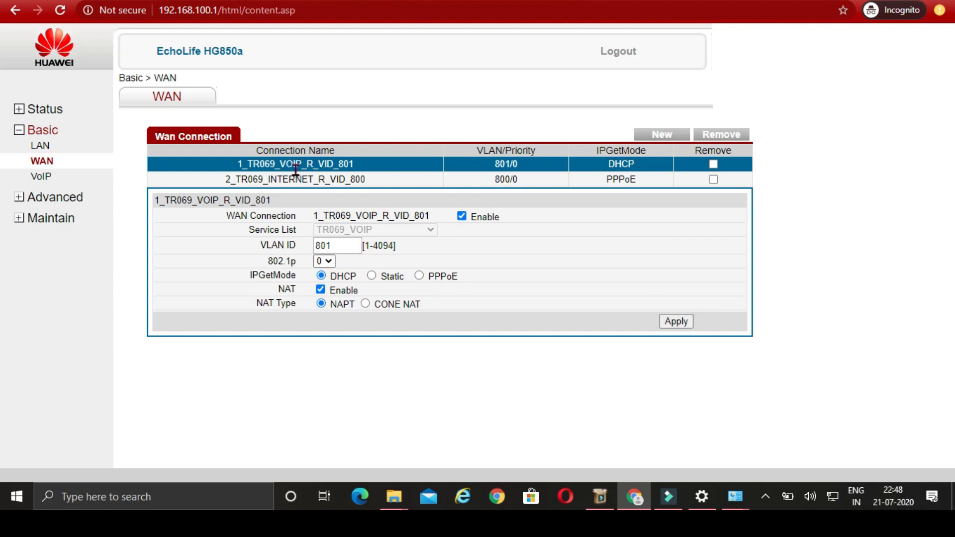
{"action": "left_click", "coordinate": [297, 179]}
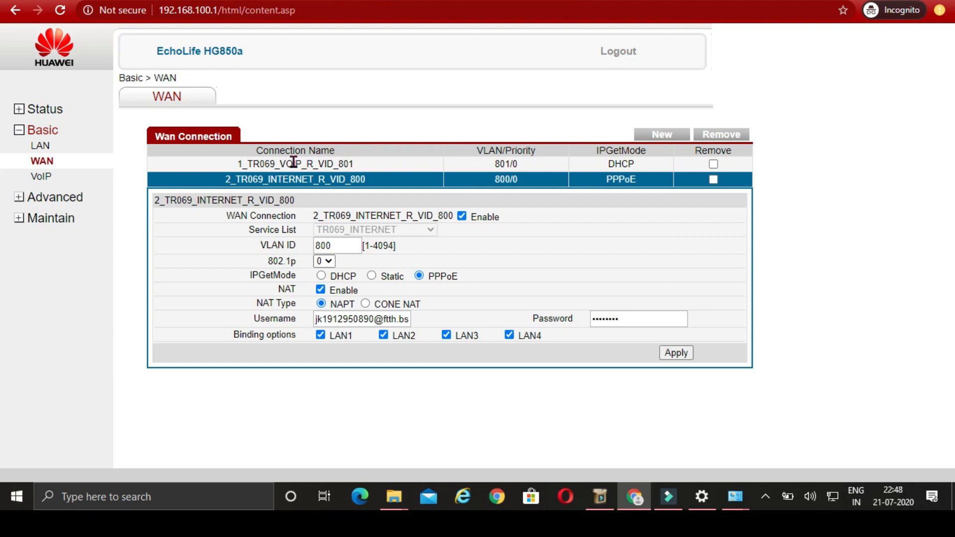
- Try a static IP 10.114.129.10 with gateway 10.114.129.1 on 1_TR069_VOIP_R_VID_801
{"action": "left_click", "coordinate": [293, 163]}
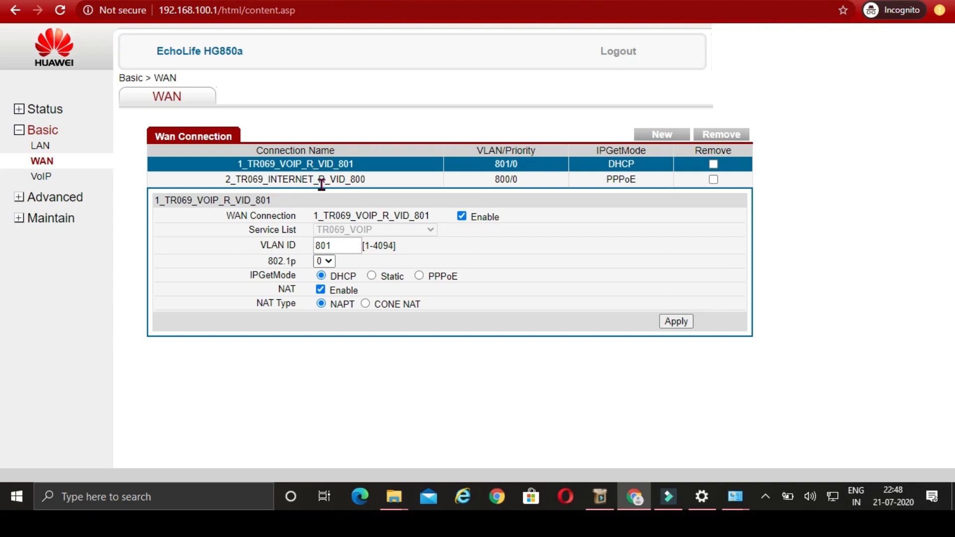
{"action": "left_click", "coordinate": [371, 277]}
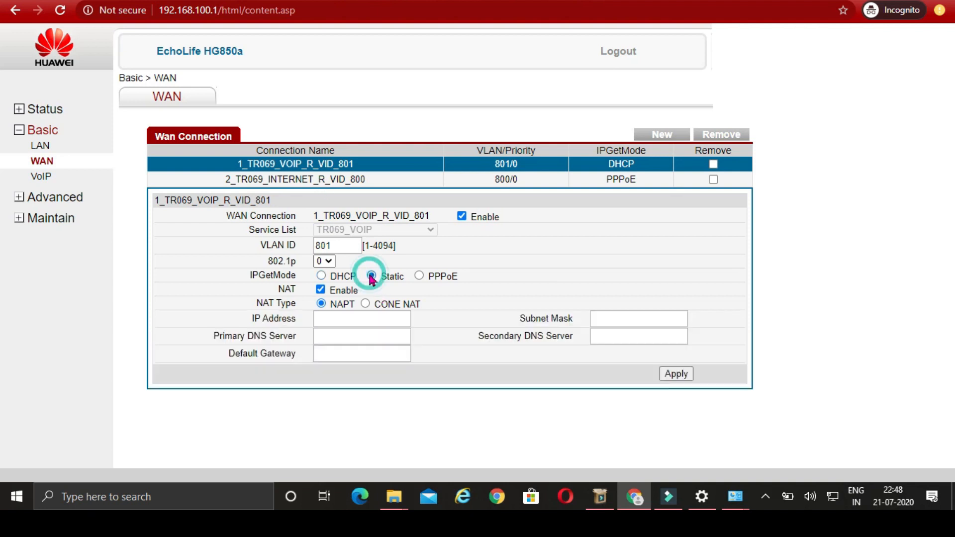
{"action": "left_click", "coordinate": [362, 319]}
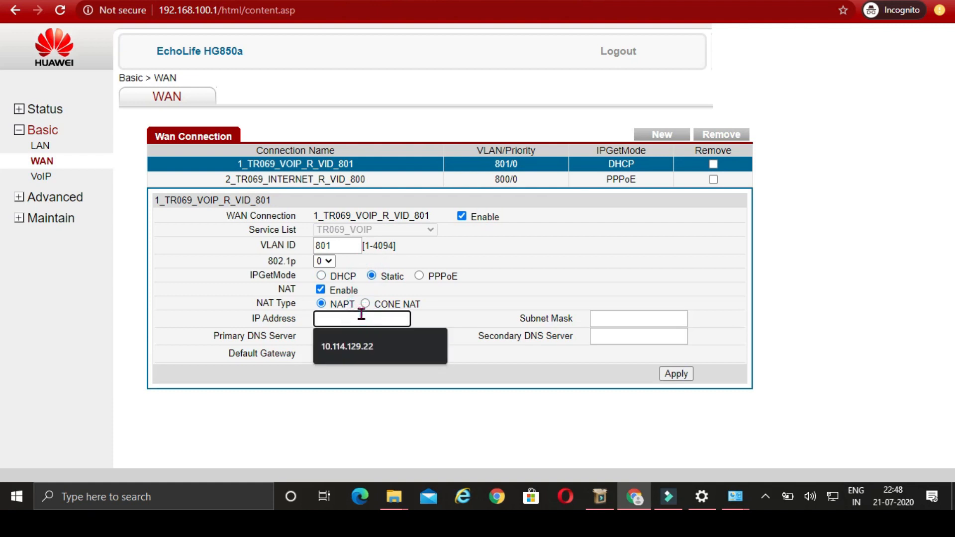
{"action": "type", "text": "10.114.129.10"}
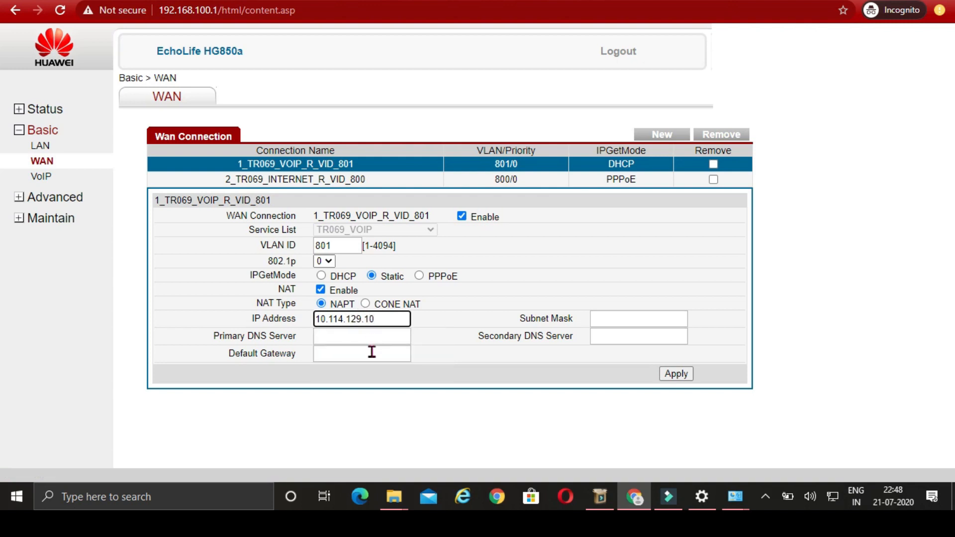
{"action": "left_click", "coordinate": [372, 352]}
{"action": "left_click", "coordinate": [359, 380]}
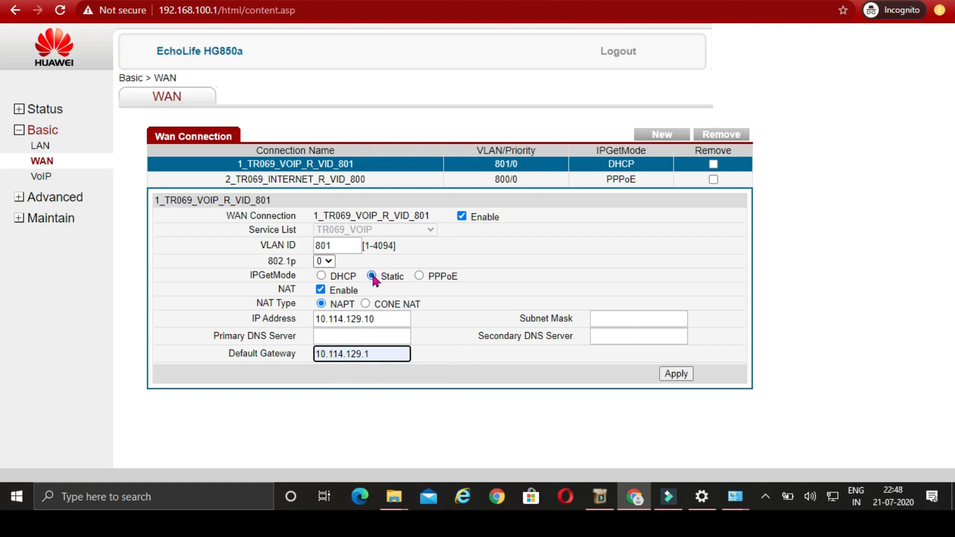
- Switch the VoIP connection back to DHCP addressing and apply it
{"action": "left_click", "coordinate": [321, 276]}
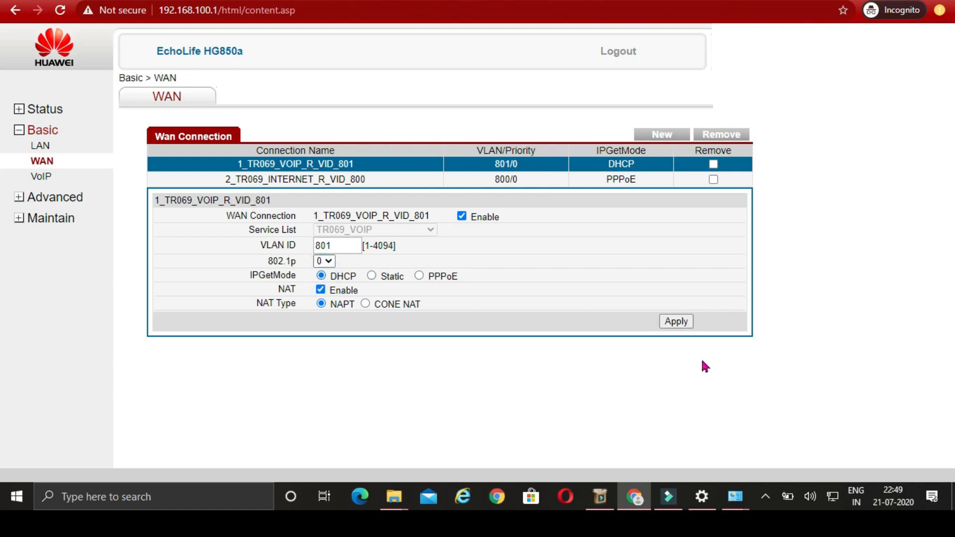
{"action": "left_click", "coordinate": [680, 327]}
{"action": "left_click", "coordinate": [677, 321]}
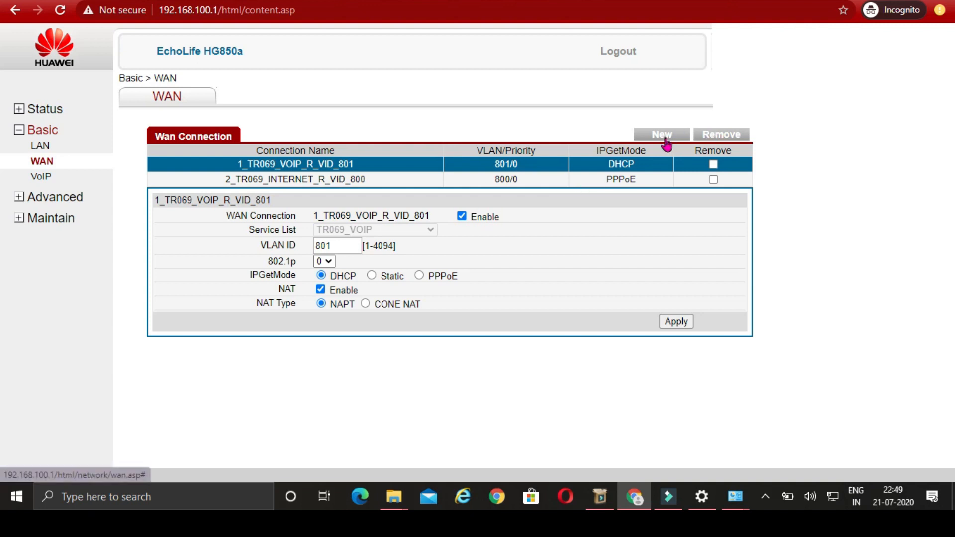
{"action": "left_click", "coordinate": [666, 141]}
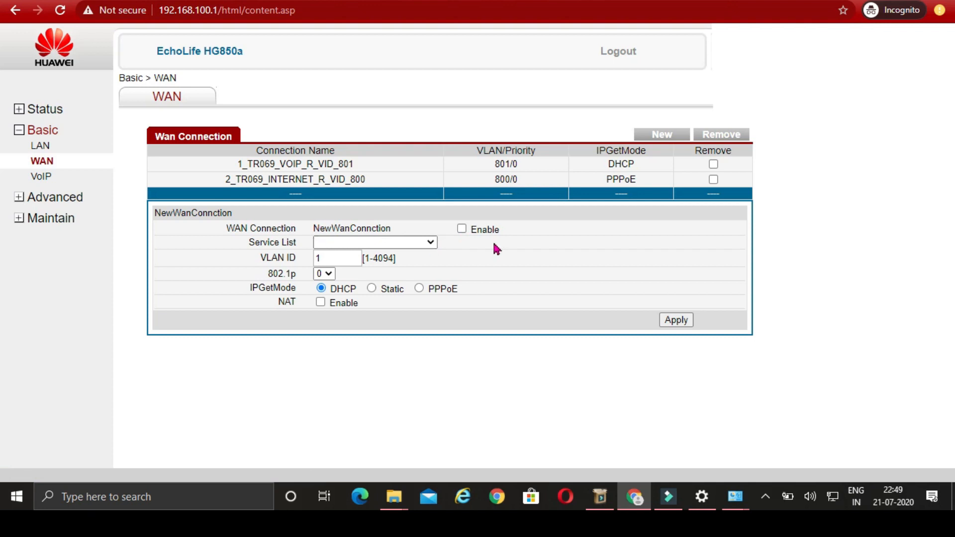
- Enable the new WAN as TR069_INTERNET on VLAN 800, using PPPoE with NAT
{"action": "left_click", "coordinate": [462, 230]}
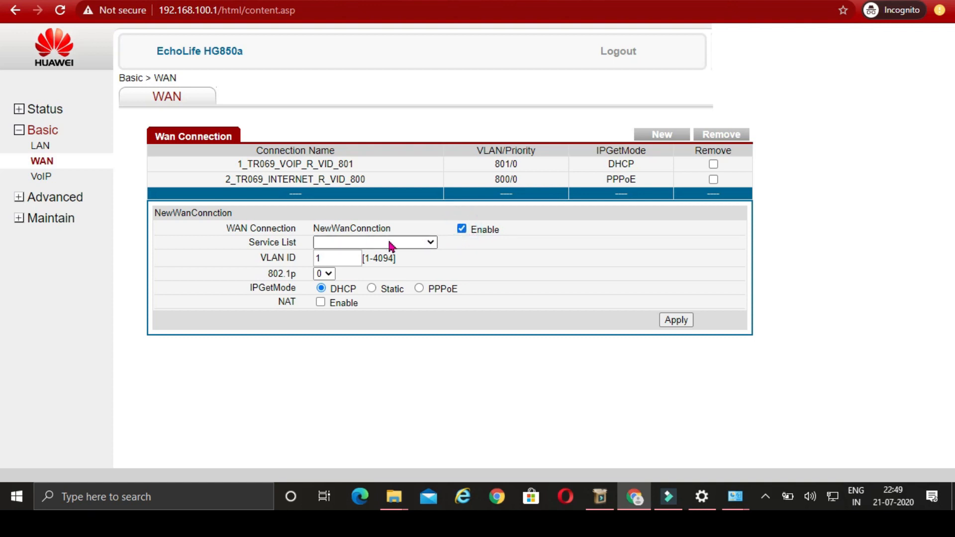
{"action": "left_click", "coordinate": [413, 244]}
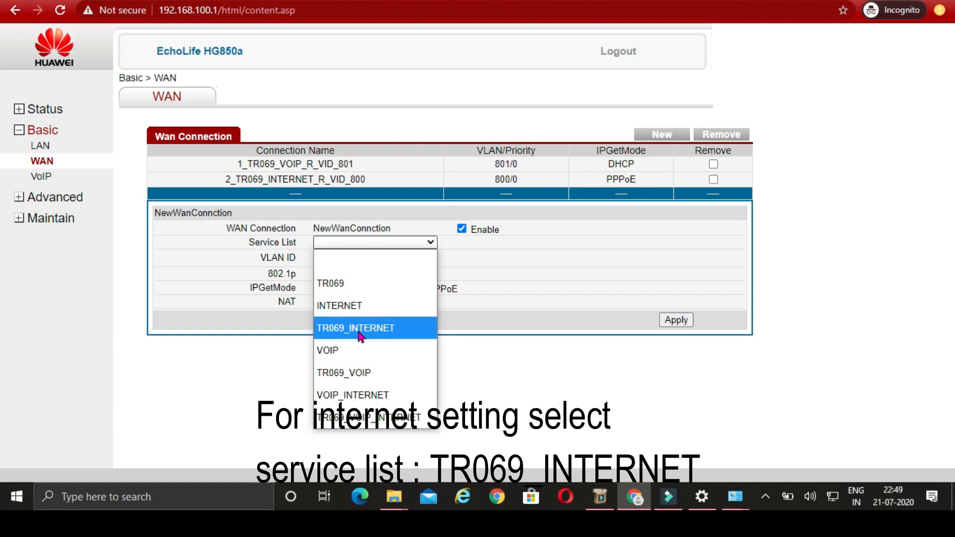
{"action": "left_click", "coordinate": [360, 330]}
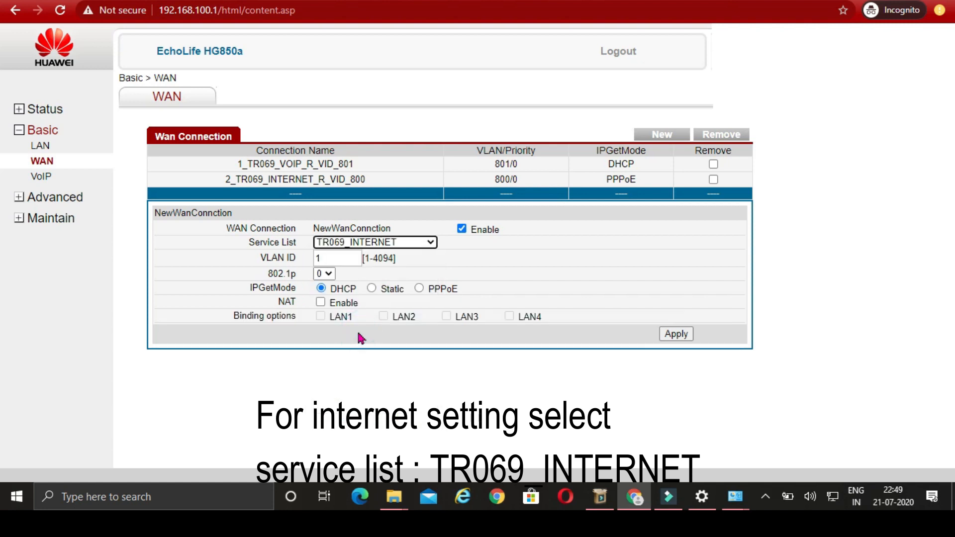
{"action": "left_click", "coordinate": [345, 258]}
{"action": "key", "text": "BackSpace"}
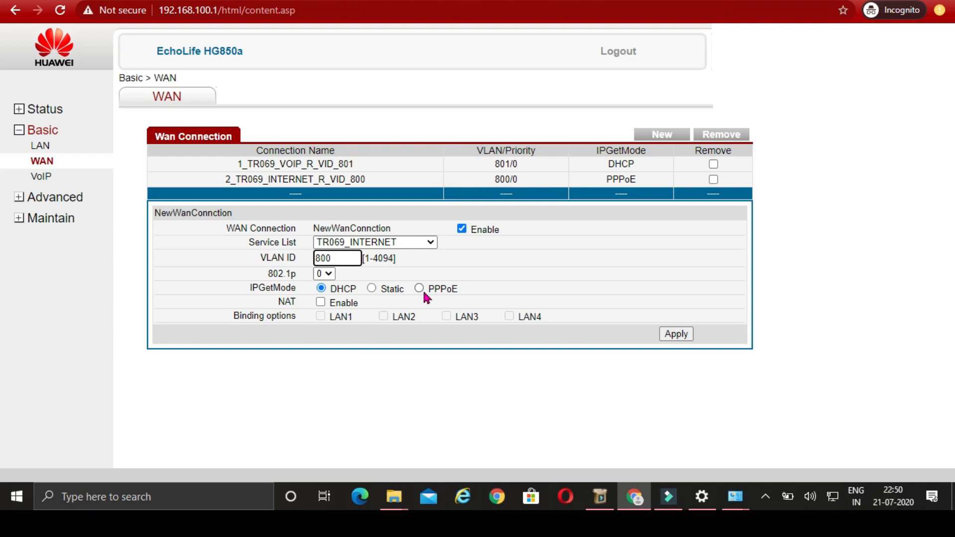
{"action": "left_click", "coordinate": [421, 288]}
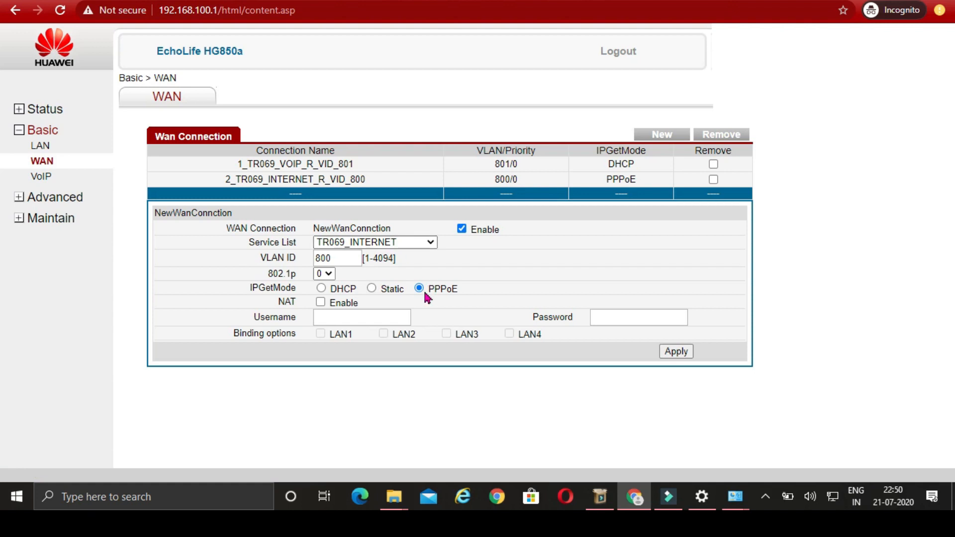
{"action": "left_click", "coordinate": [320, 302]}
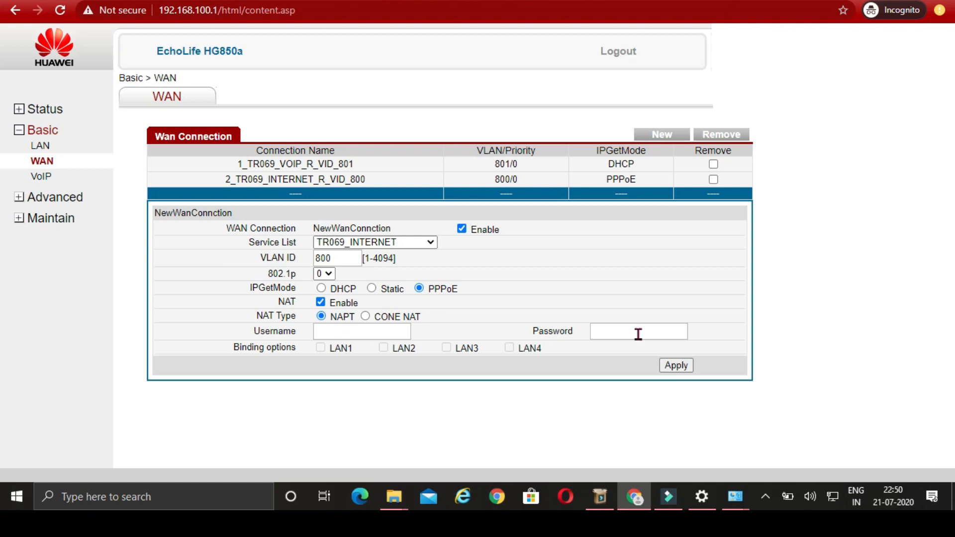
- Enter the PPPoE broadband username and password, then apply the new connection
{"action": "left_click", "coordinate": [386, 332]}
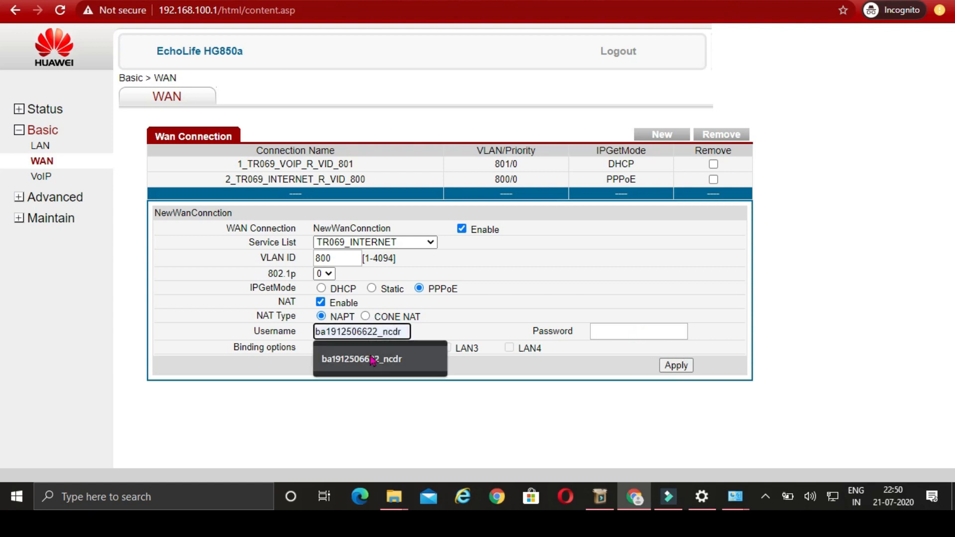
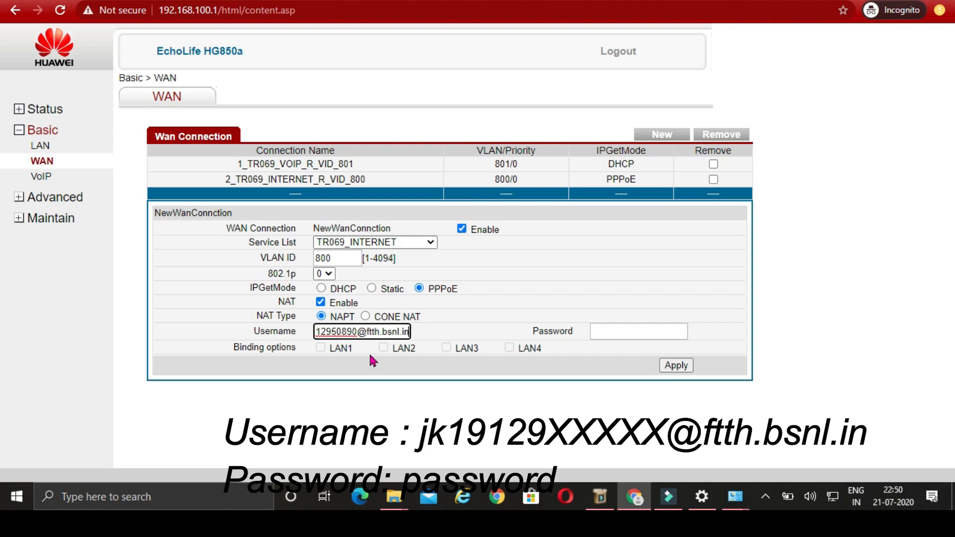
{"action": "left_click", "coordinate": [650, 331]}
{"action": "type", "text": "password"}
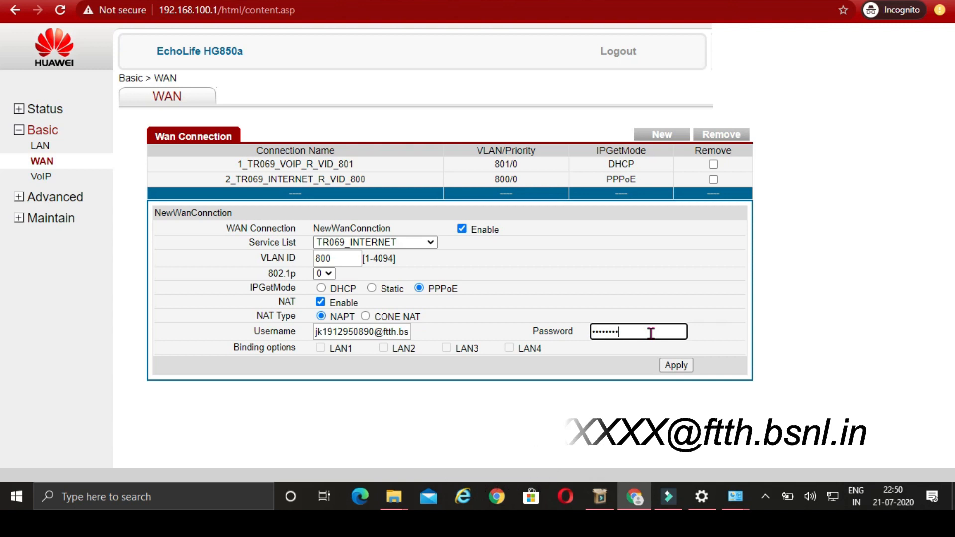
{"action": "left_click", "coordinate": [320, 348]}
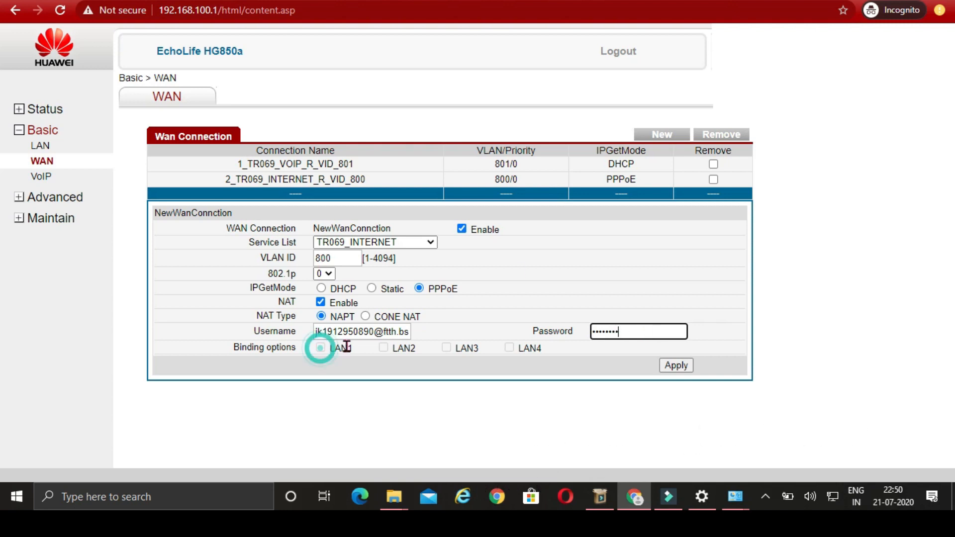
{"action": "left_click", "coordinate": [322, 344]}
{"action": "left_click", "coordinate": [326, 348]}
{"action": "left_click", "coordinate": [320, 348]}
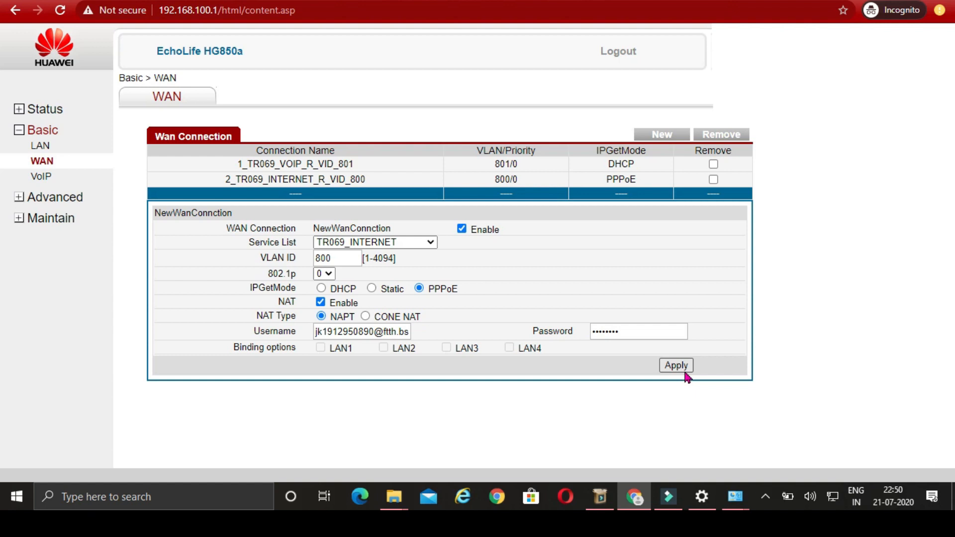
{"action": "left_click", "coordinate": [705, 369]}
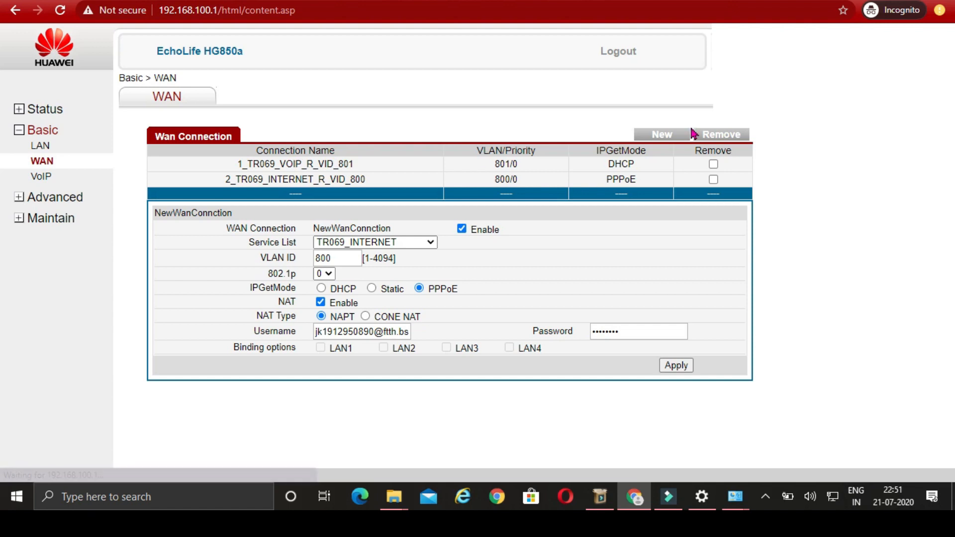
- Create another enabled WAN connection as TR069_VOIP on VLAN ID 501 with NAT on
{"action": "left_click", "coordinate": [667, 136]}
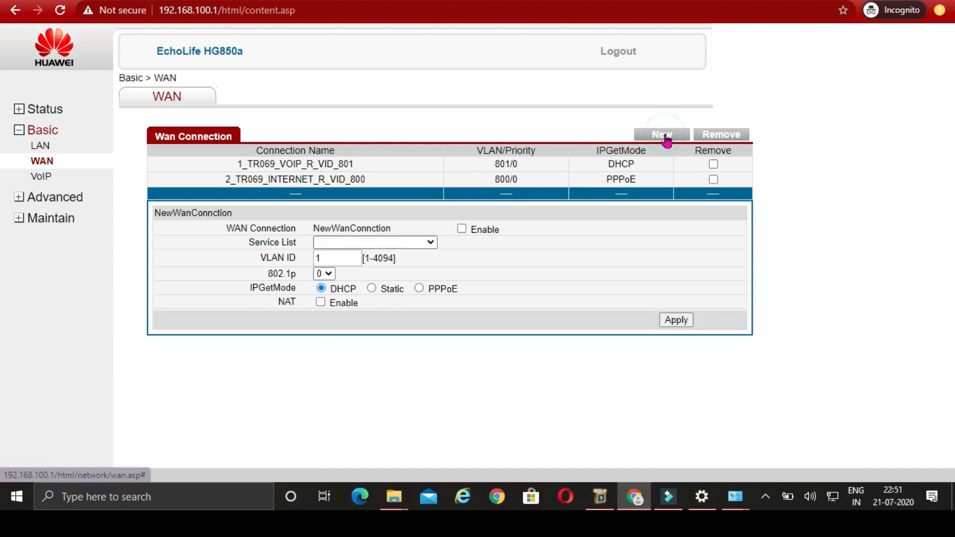
{"action": "left_click", "coordinate": [462, 230]}
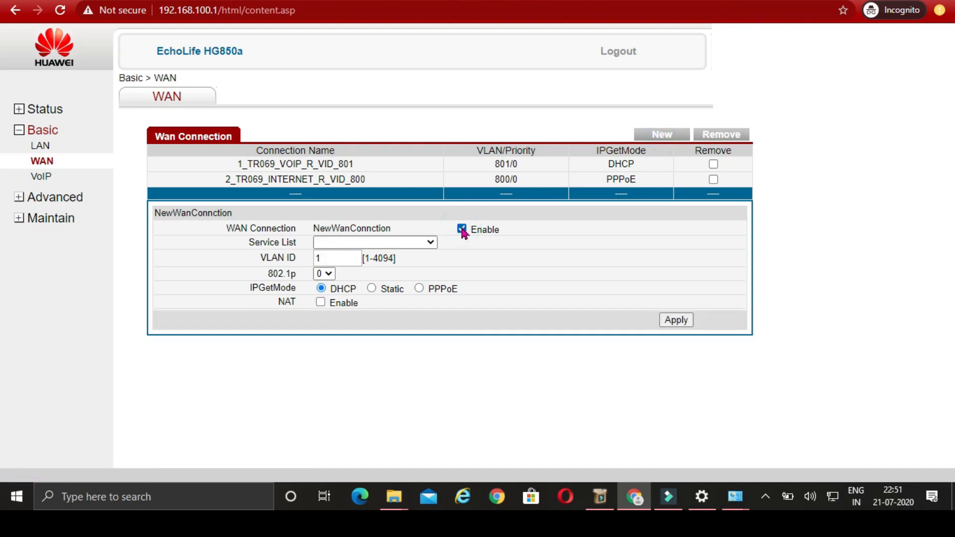
{"action": "left_click", "coordinate": [430, 243]}
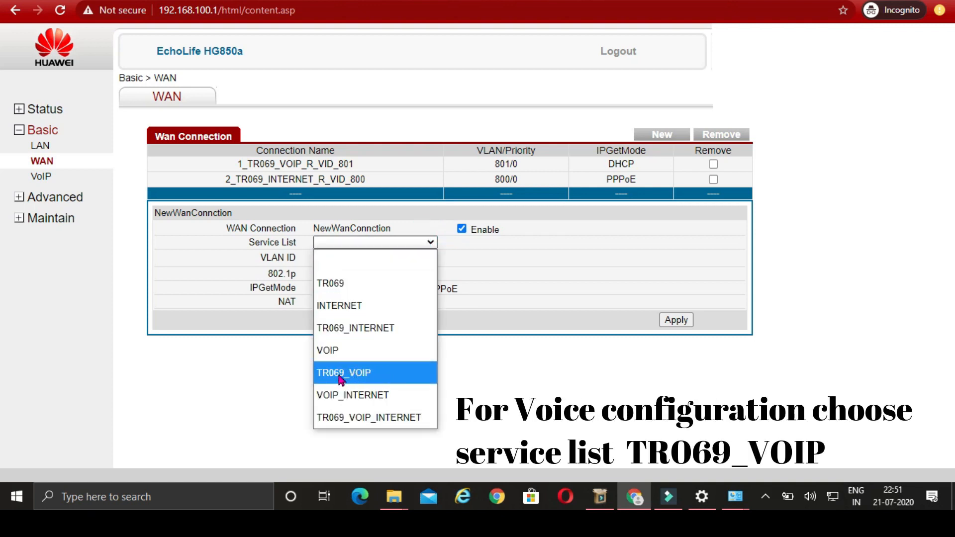
{"action": "left_click", "coordinate": [366, 376]}
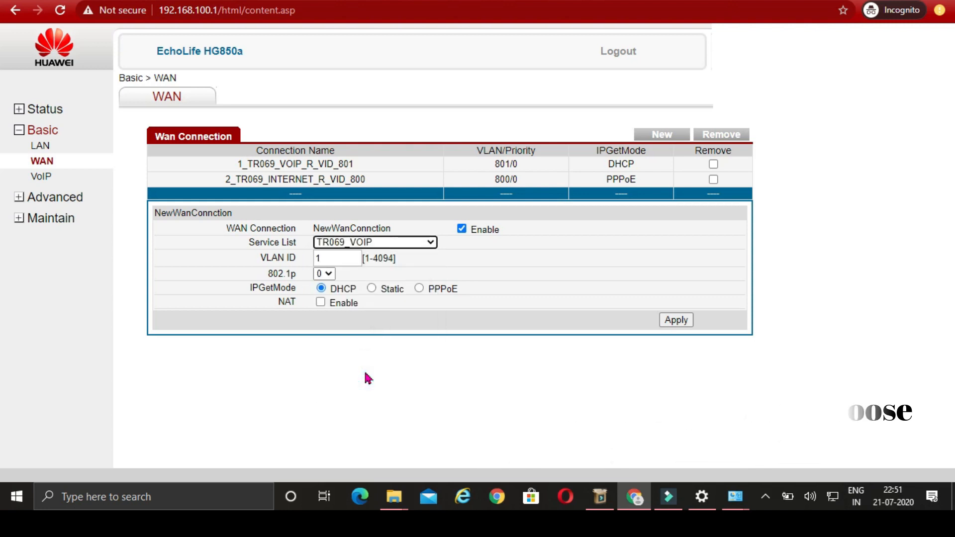
{"action": "left_click", "coordinate": [350, 260]}
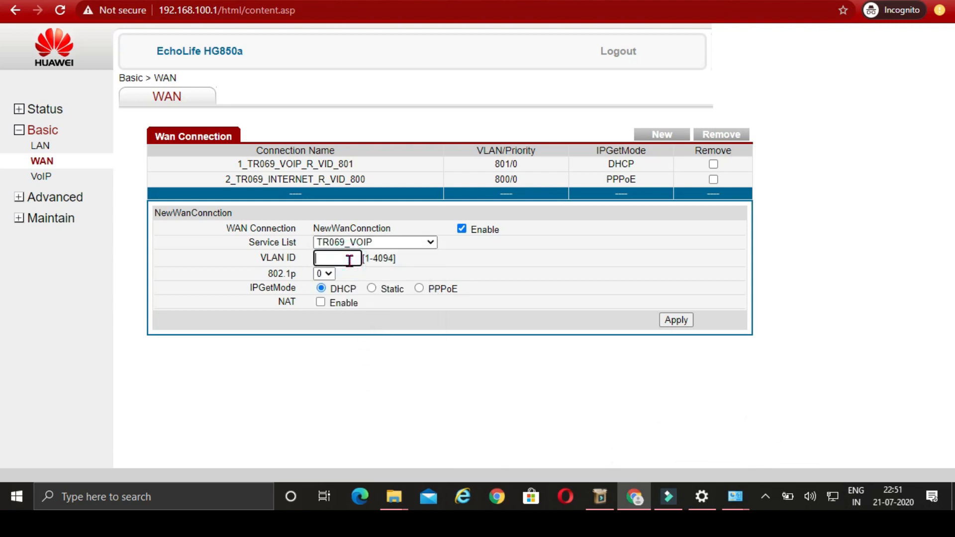
{"action": "type", "text": "501"}
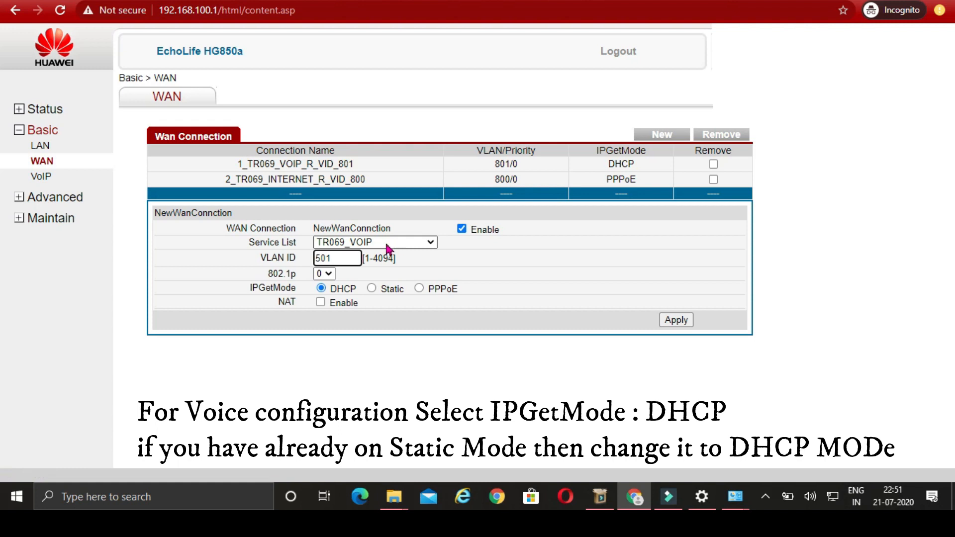
{"action": "left_click", "coordinate": [321, 302]}
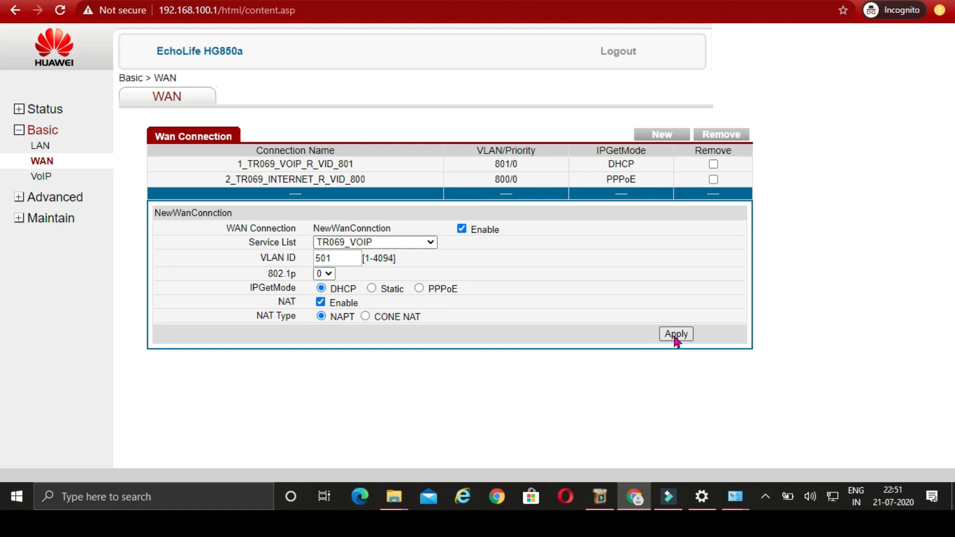
- Keep DHCP addressing, apply, and dismiss the one-VoIP-WAN-only warning
{"action": "left_click", "coordinate": [372, 288]}
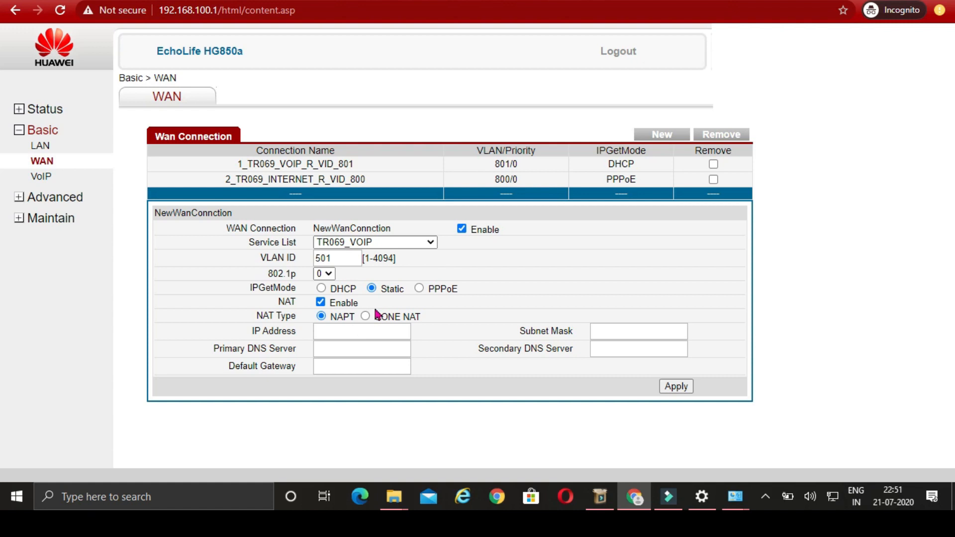
{"action": "left_click", "coordinate": [321, 288]}
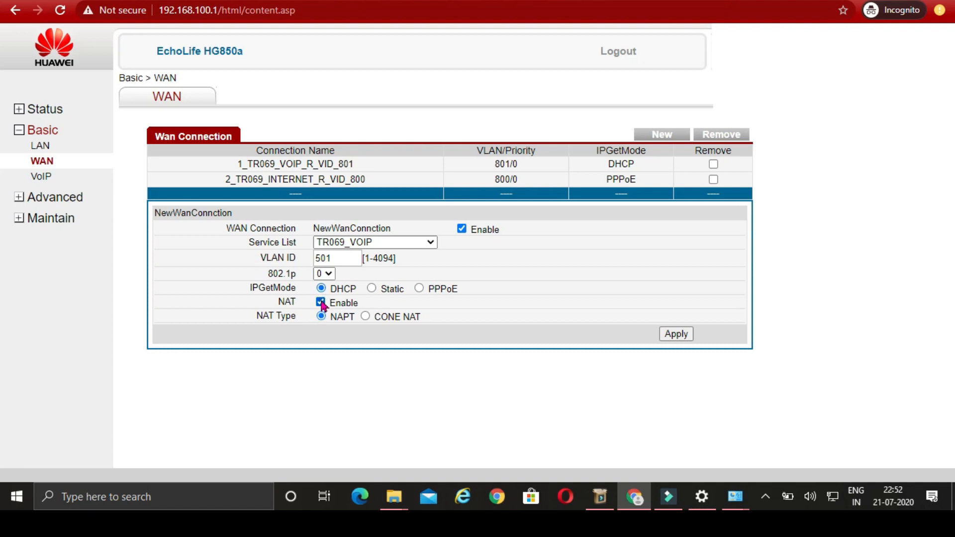
{"action": "left_click", "coordinate": [676, 337]}
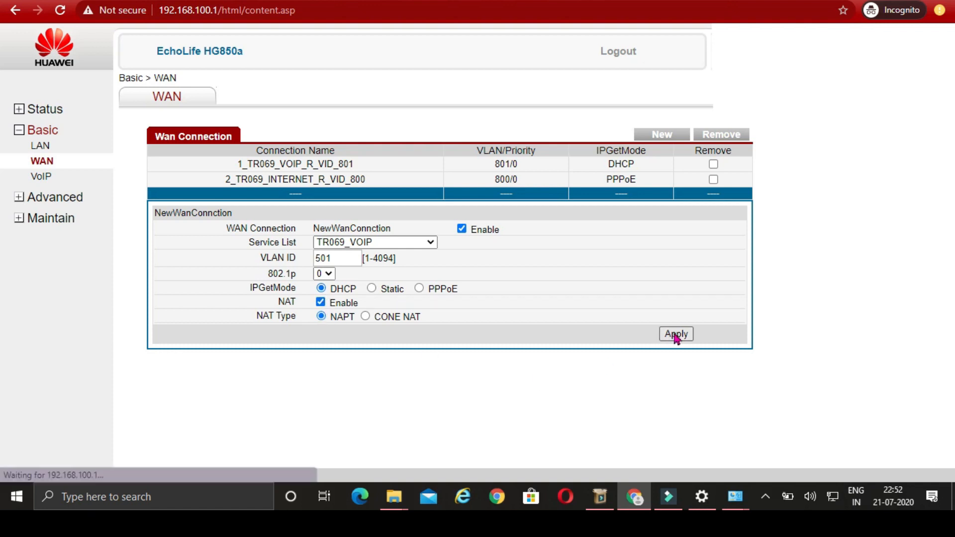
{"action": "left_click", "coordinate": [676, 335]}
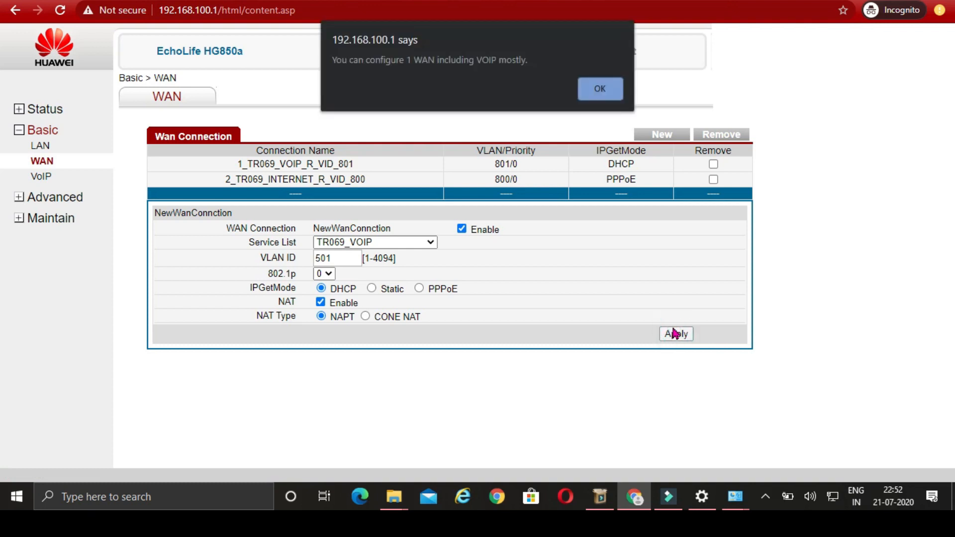
{"action": "left_click", "coordinate": [599, 97]}
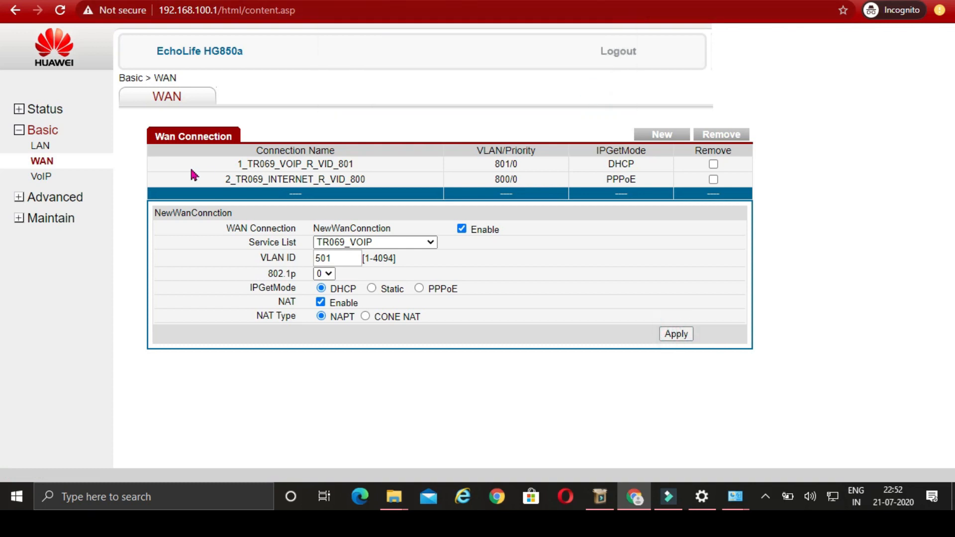
- Open the VoIP SIP User page and retype SIP account 1's SIP ID number
{"action": "left_click", "coordinate": [42, 177]}
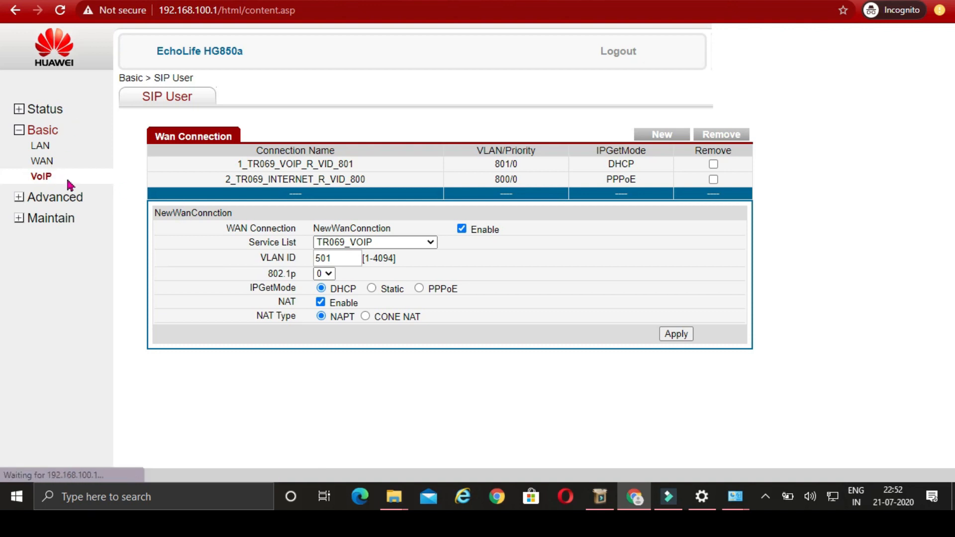
{"action": "left_click", "coordinate": [43, 177]}
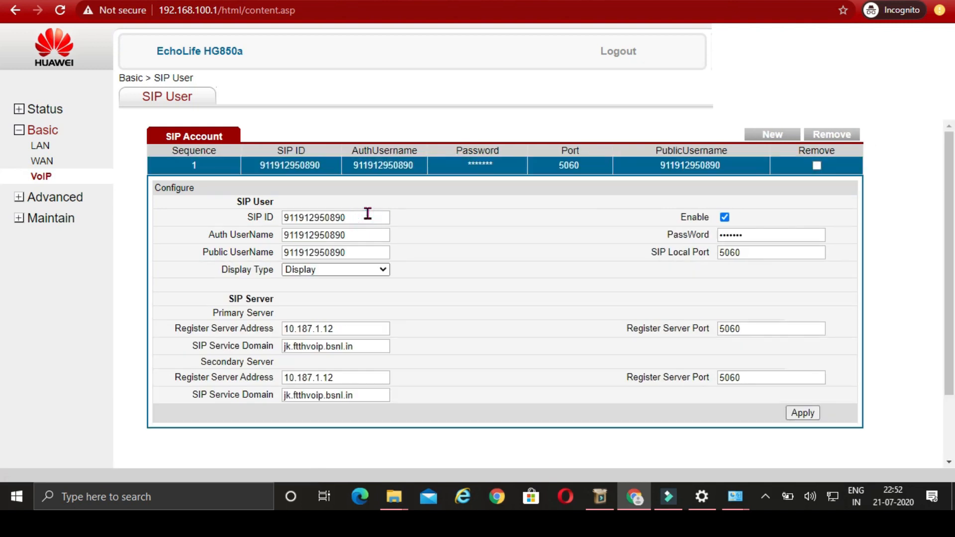
{"action": "left_click", "coordinate": [364, 215]}
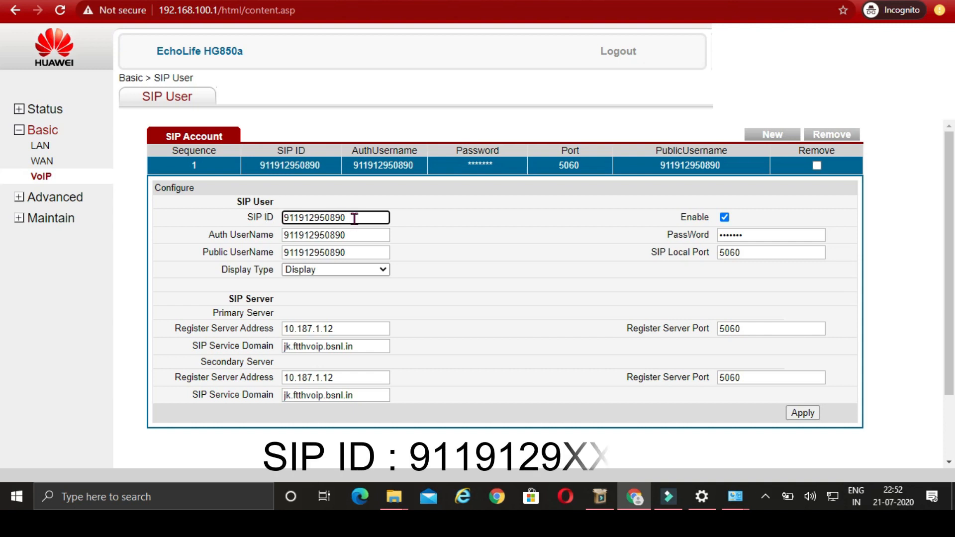
{"action": "key", "text": "BackSpace"}
{"action": "key", "text": "BackSpace"}
{"action": "key", "text": "BackSpace"}
{"action": "key", "text": "BackSpace"}
{"action": "key", "text": "BackSpace"}
{"action": "key", "text": "BackSpace"}
{"action": "key", "text": "BackSpace"}
{"action": "key", "text": "BackSpace"}
{"action": "key", "text": "BackSpace"}
{"action": "key", "text": "BackSpace"}
{"action": "key", "text": "BackSpace"}
{"action": "key", "text": "BackSpace"}
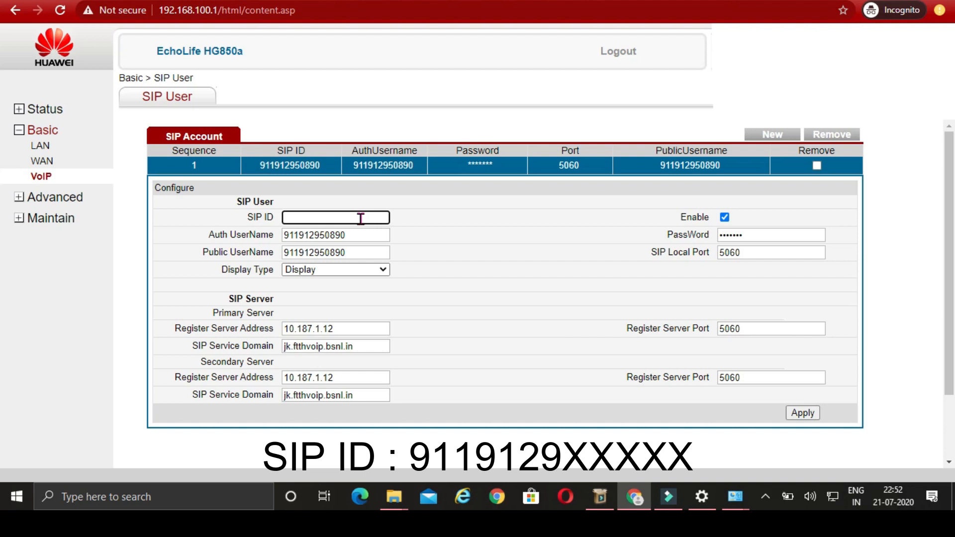
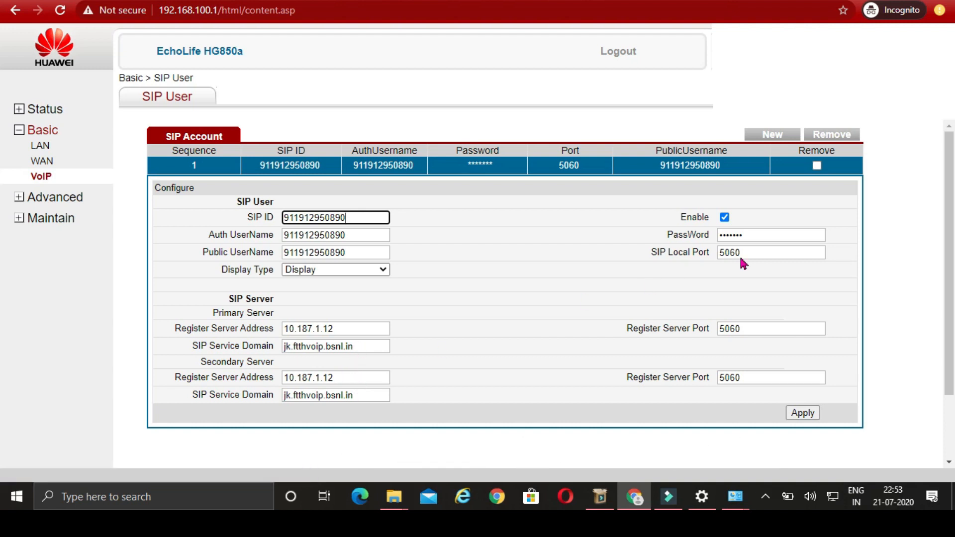
{"action": "left_click", "coordinate": [760, 237]}
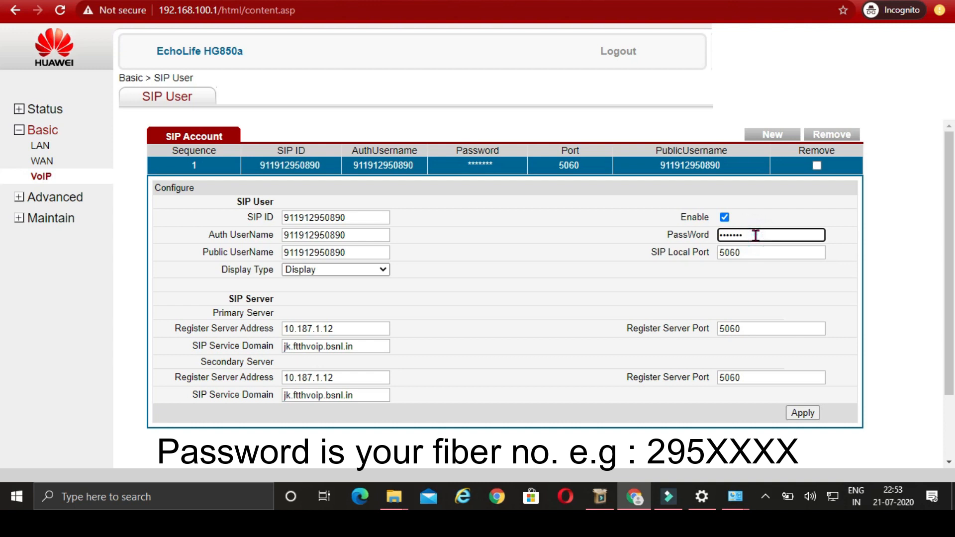
- Replace SIP account 1's password with the fiber-number password and apply
{"action": "key", "text": "BackSpace"}
{"action": "key", "text": "BackSpace"}
{"action": "key", "text": "BackSpace"}
{"action": "key", "text": "BackSpace"}
{"action": "key", "text": "BackSpace"}
{"action": "type", "text": "295XXXX"}
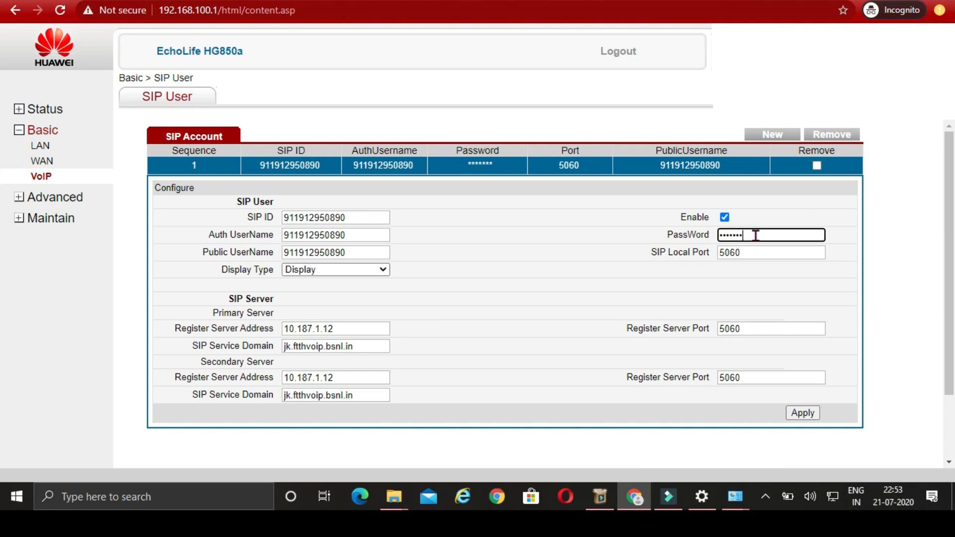
{"action": "left_click", "coordinate": [803, 414]}
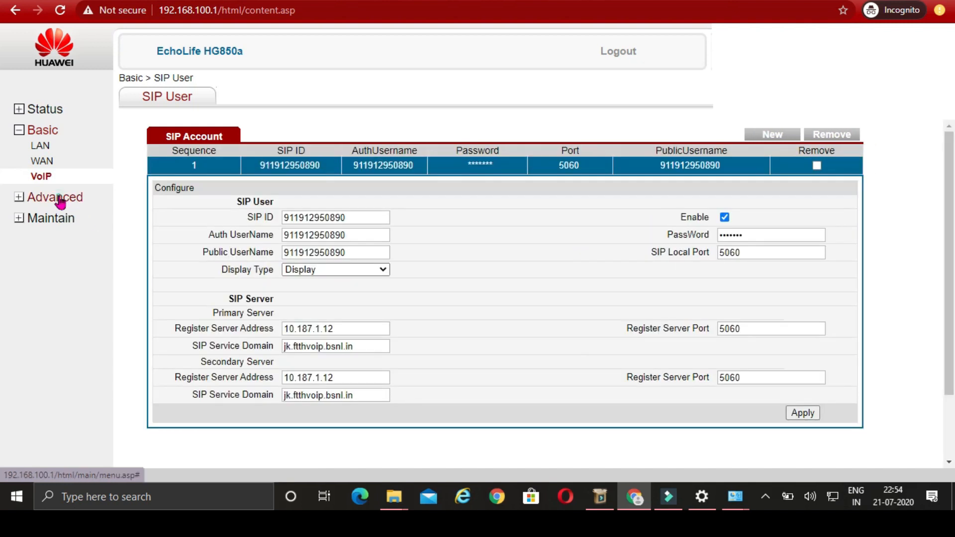
- On Advanced > VoIP > Port, associate port 0 with the SIP ID and apply
{"action": "left_click", "coordinate": [59, 199]}
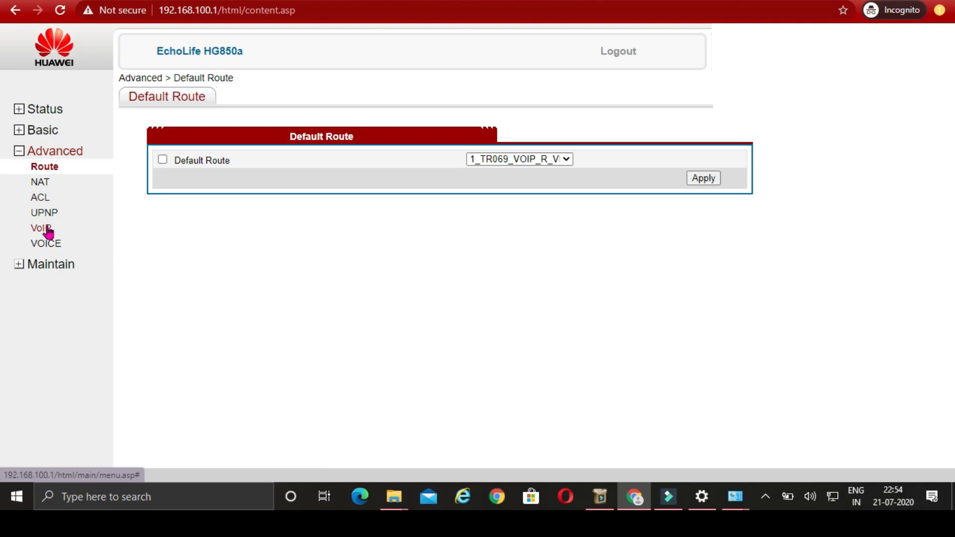
{"action": "left_click", "coordinate": [46, 230]}
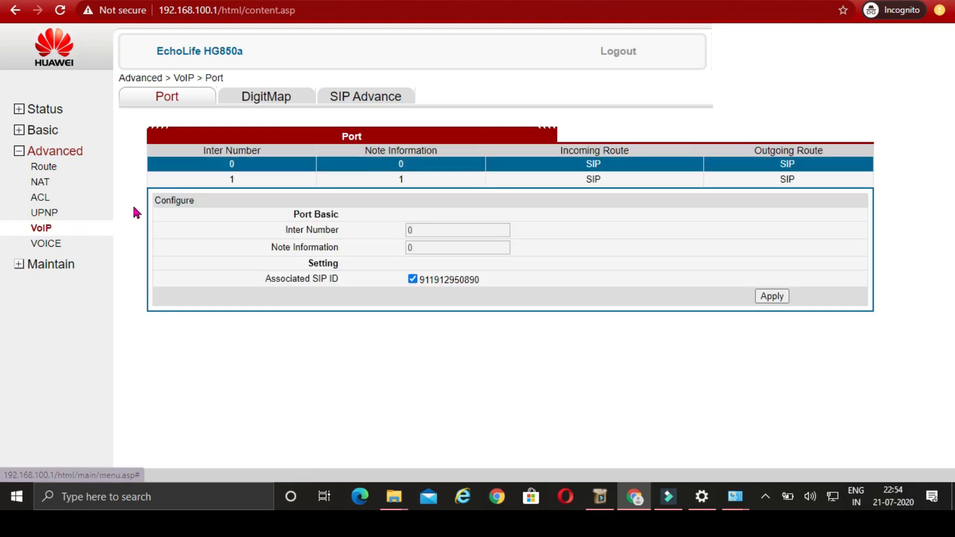
{"action": "left_click", "coordinate": [414, 280]}
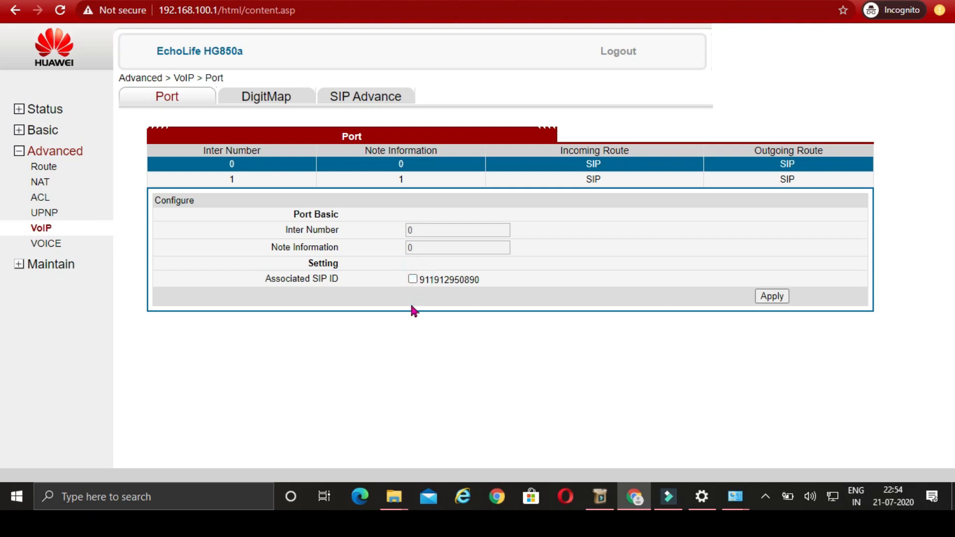
{"action": "left_click", "coordinate": [413, 279]}
{"action": "left_click", "coordinate": [786, 299]}
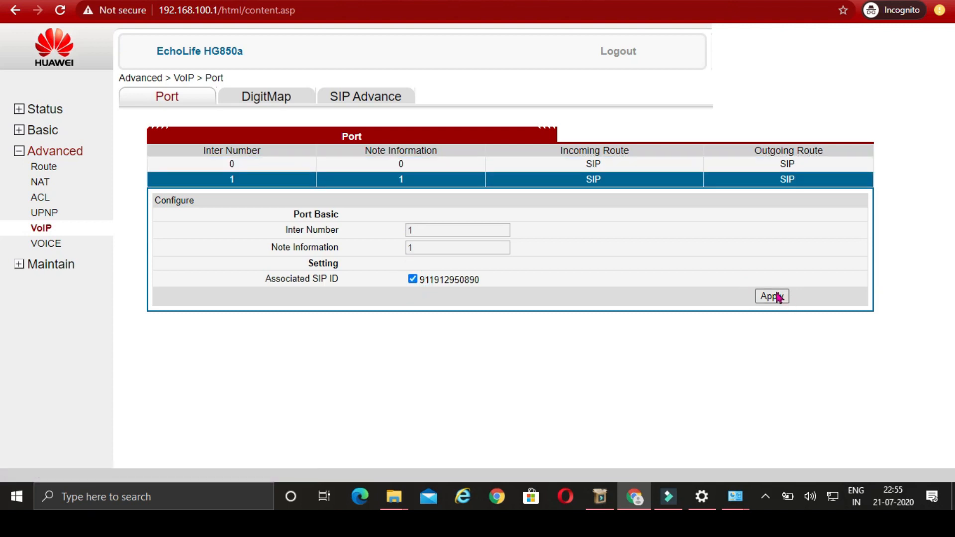
{"action": "left_click", "coordinate": [404, 161]}
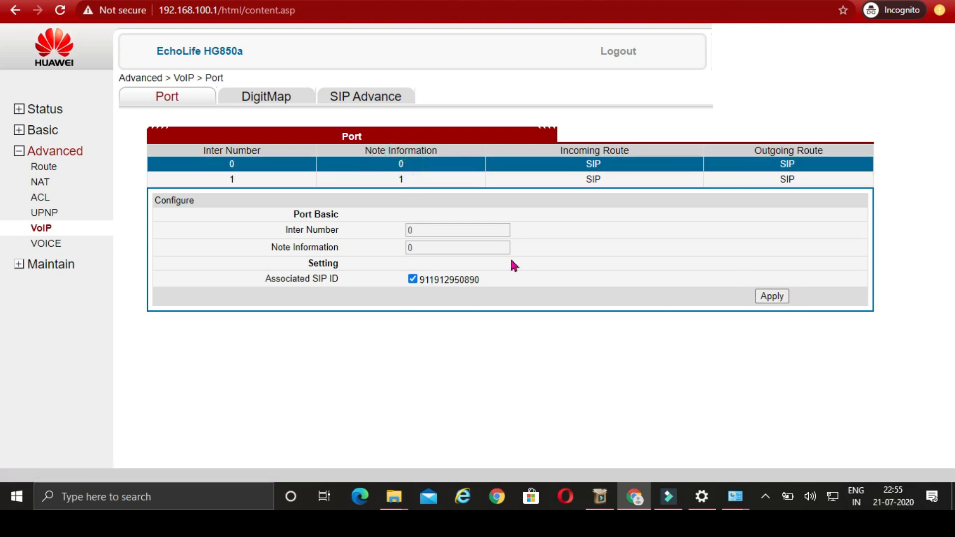
{"action": "left_click", "coordinate": [772, 297]}
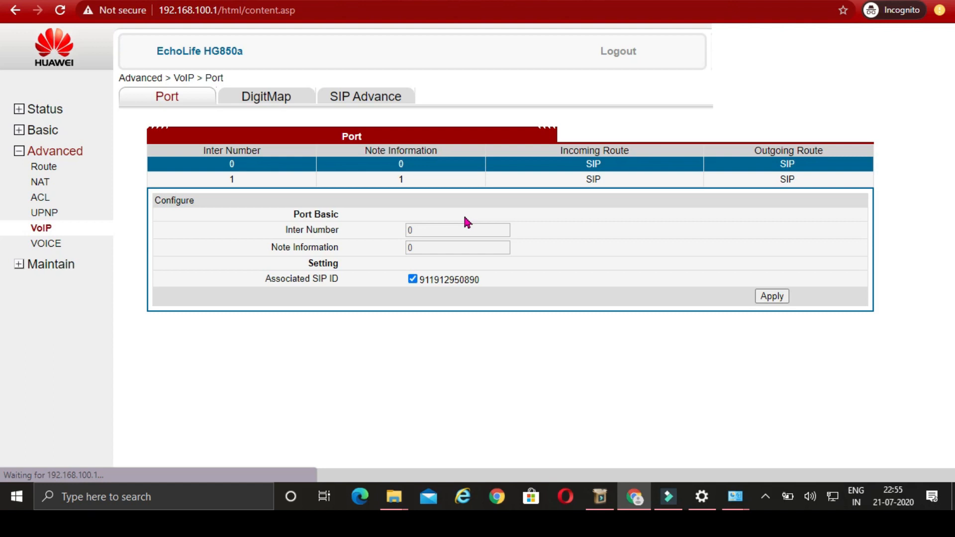
- Check the WAN status page to confirm the VoIP and internet connections show Connected
{"action": "left_click", "coordinate": [42, 115]}
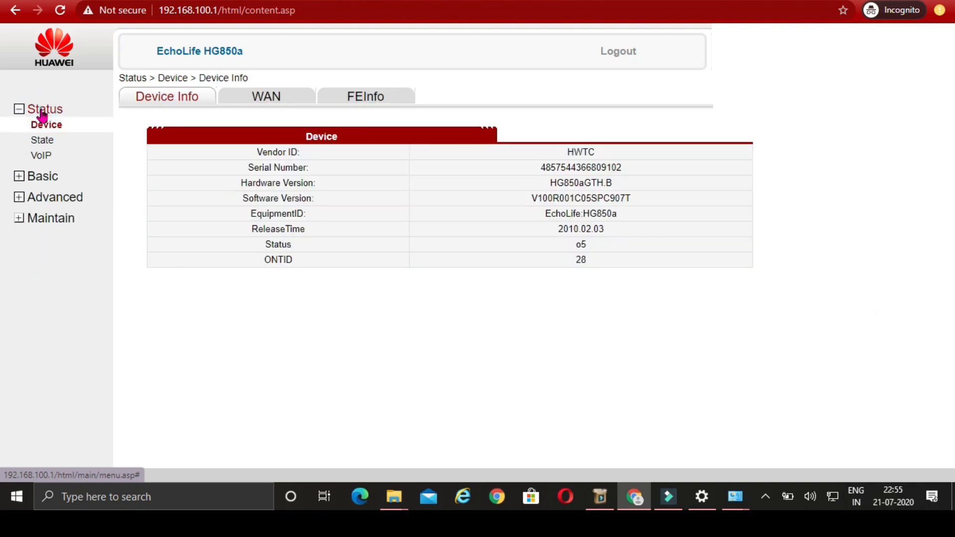
{"action": "left_click", "coordinate": [278, 96]}
{"action": "left_click", "coordinate": [266, 98]}
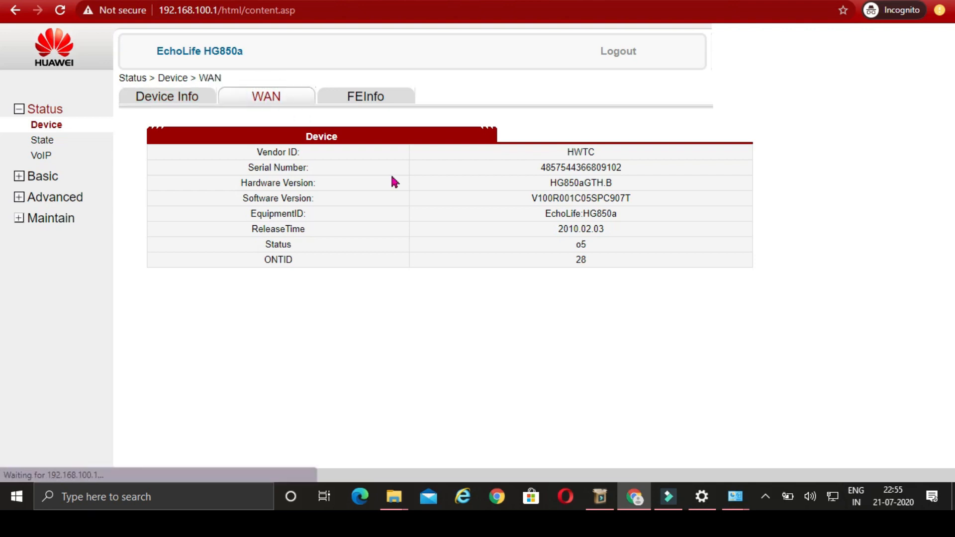